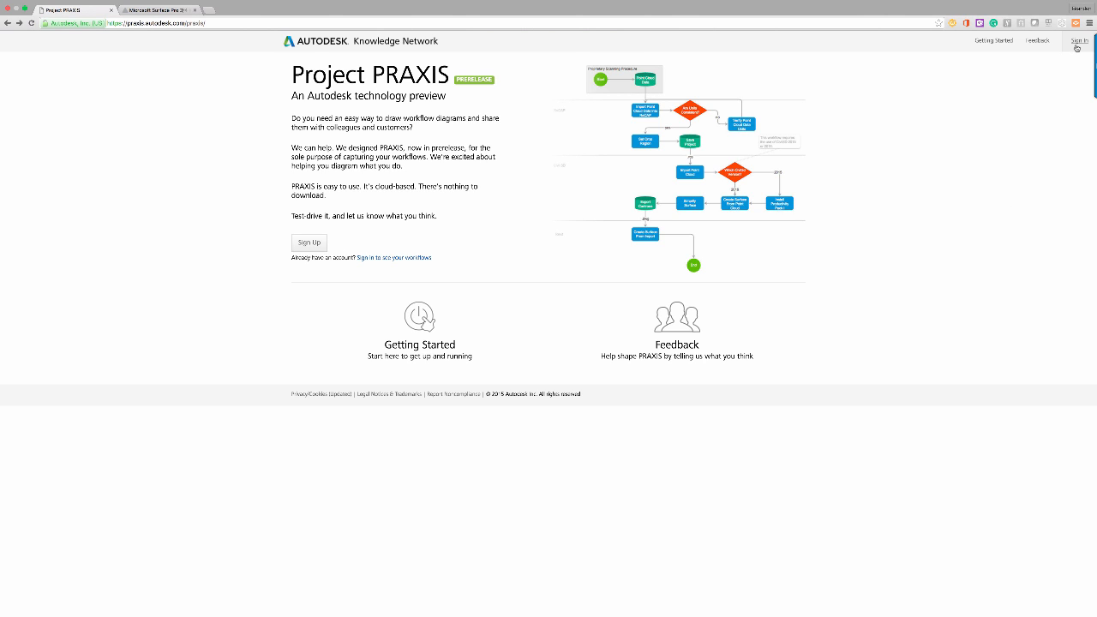
Sign in to Project PRAXIS and open the Workflow 1 map.
click(1076, 43)
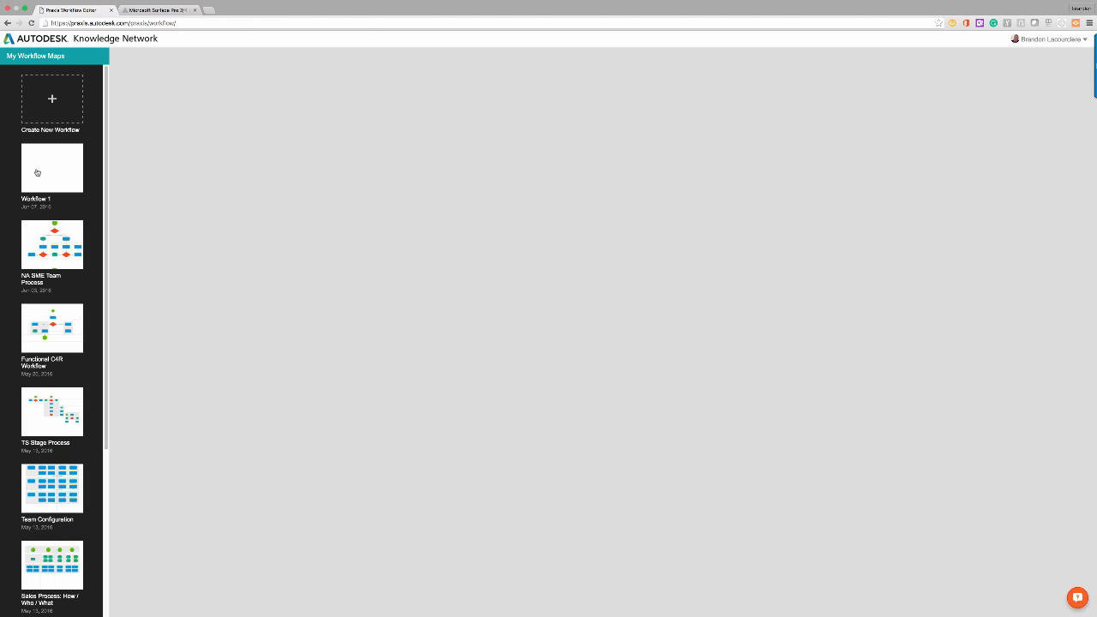
click(37, 172)
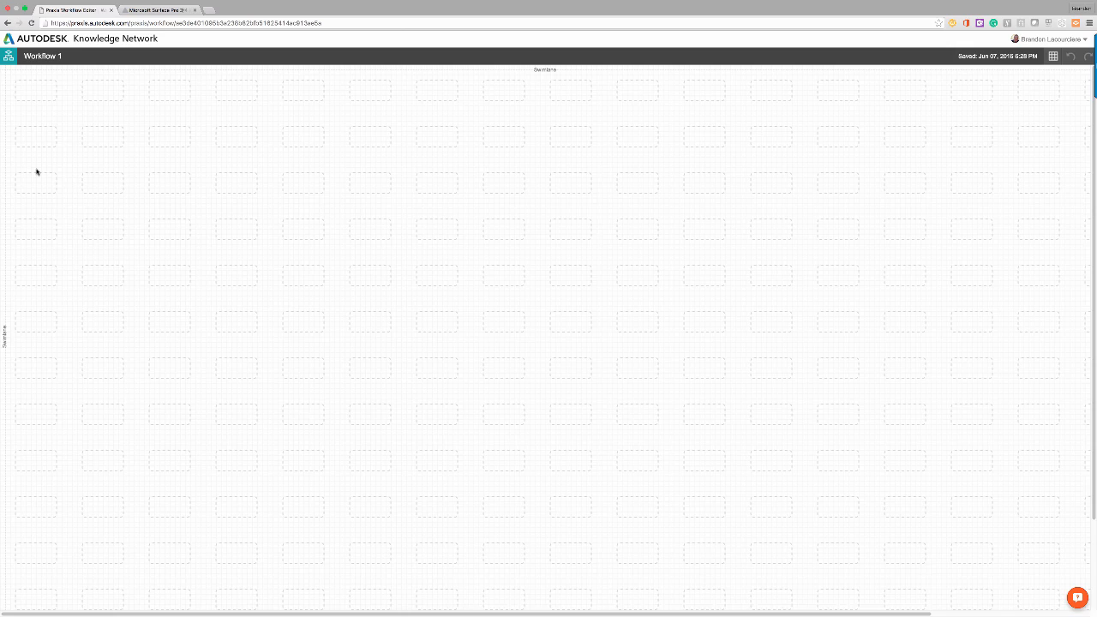
Rename the open workflow to "Title of Workflow".
scroll(37, 172, right, 5)
scroll(39, 173, left, 5)
click(39, 56)
text(Title of Workflow)
Examine the save-as, embed and publish options of the Title of Workflow map without applying any of them.
click(14, 60)
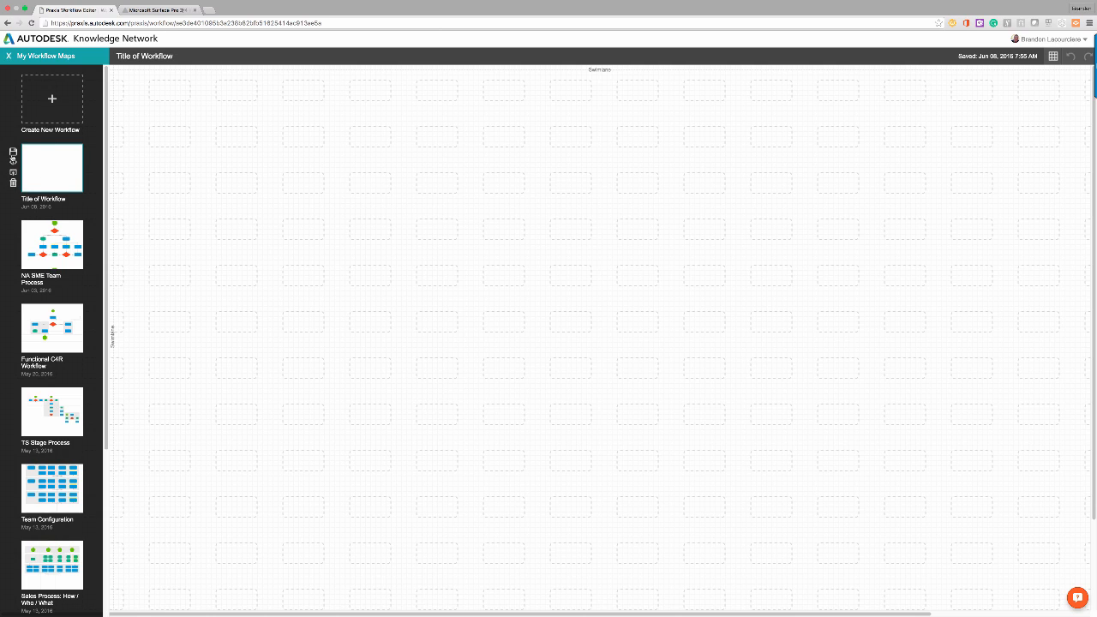
scroll(13, 152, down, 1)
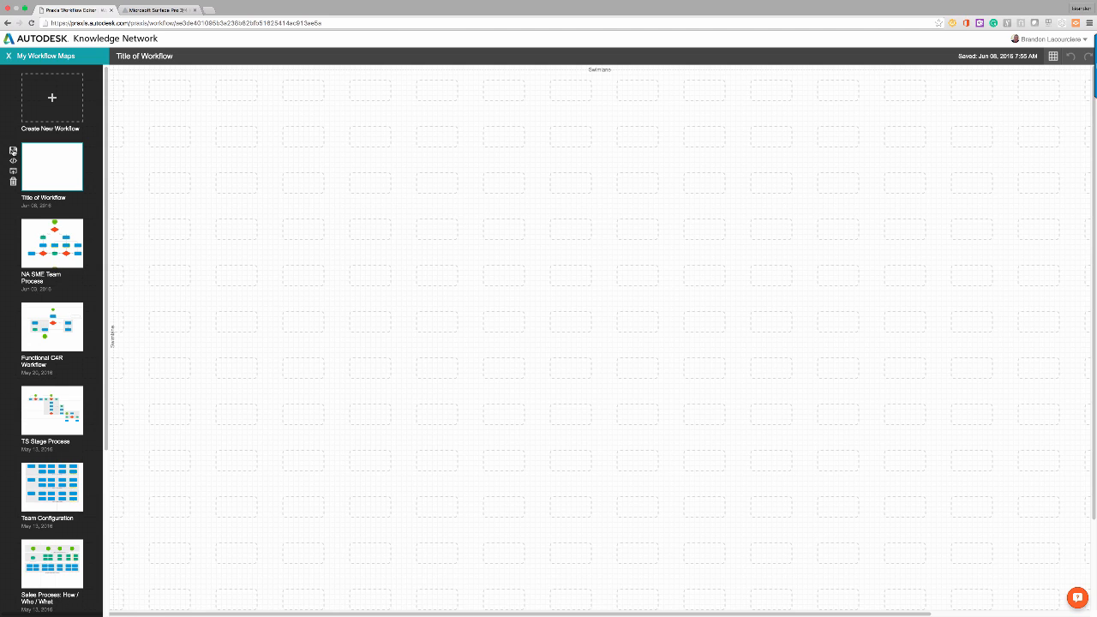
click(13, 151)
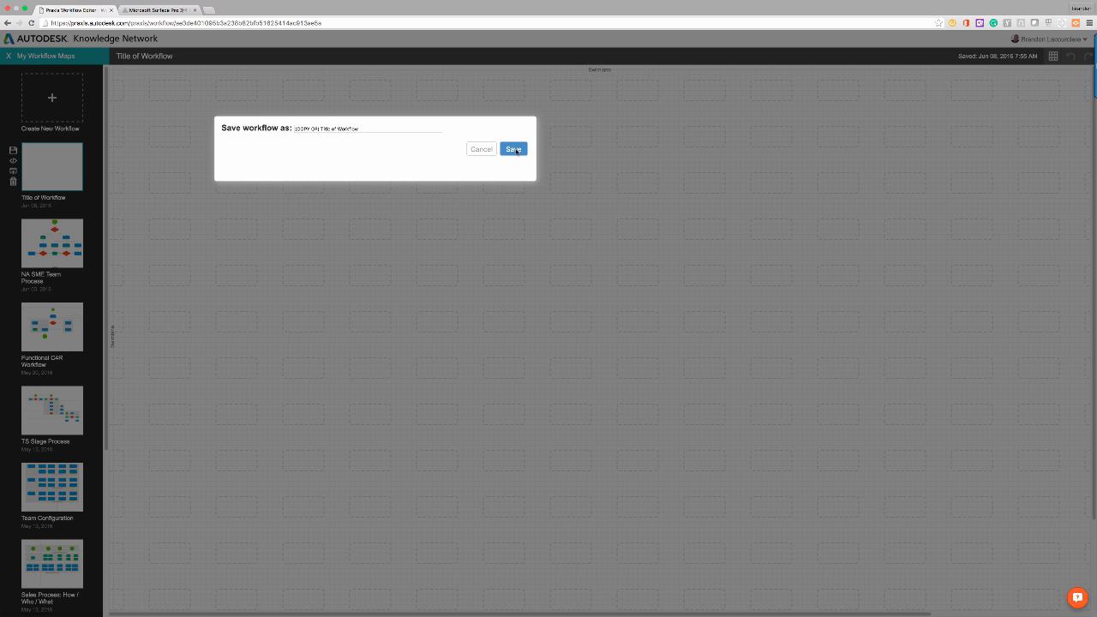
click(489, 149)
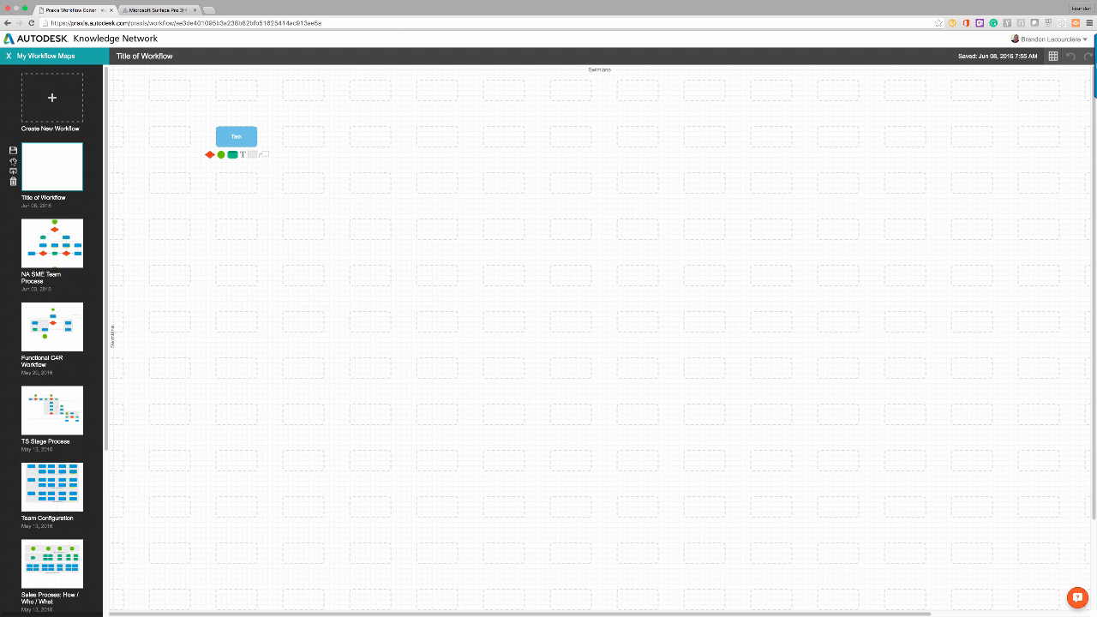
click(13, 161)
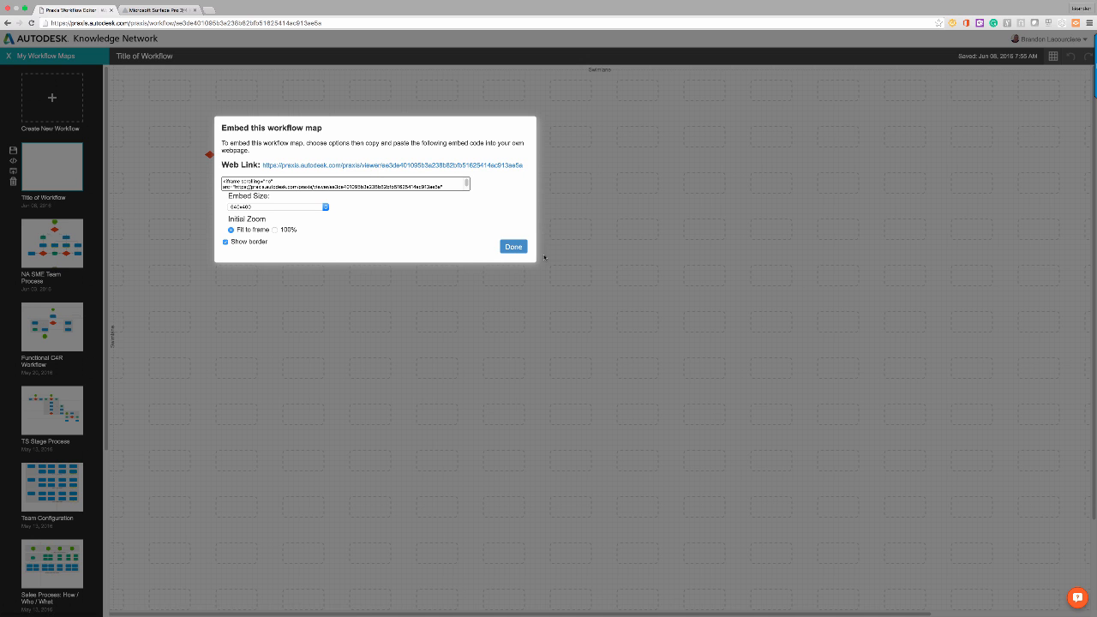
click(522, 251)
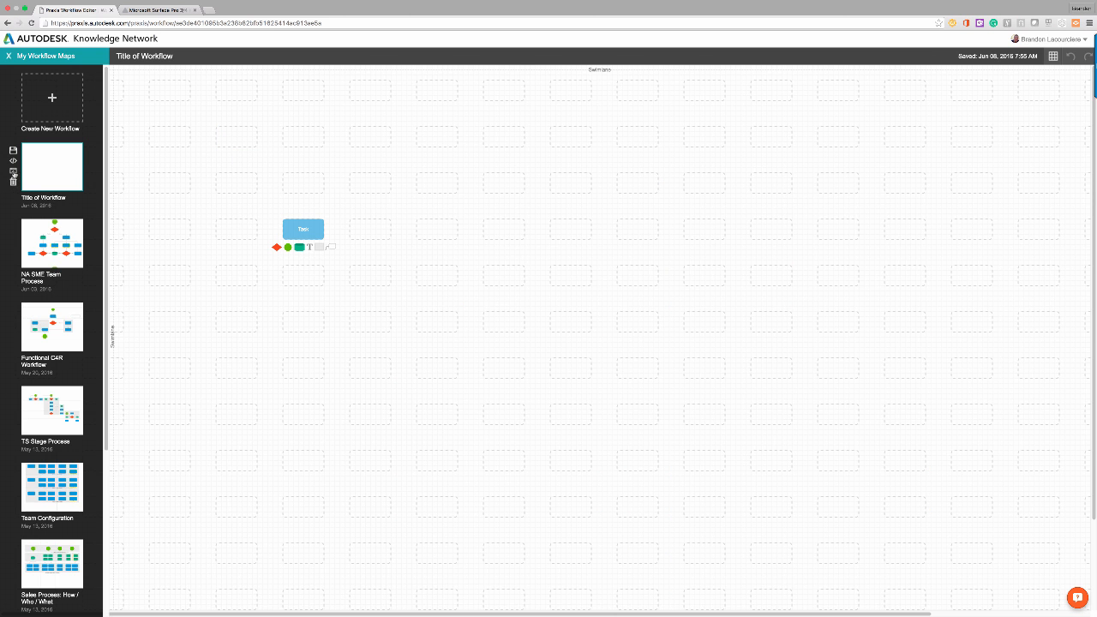
click(13, 171)
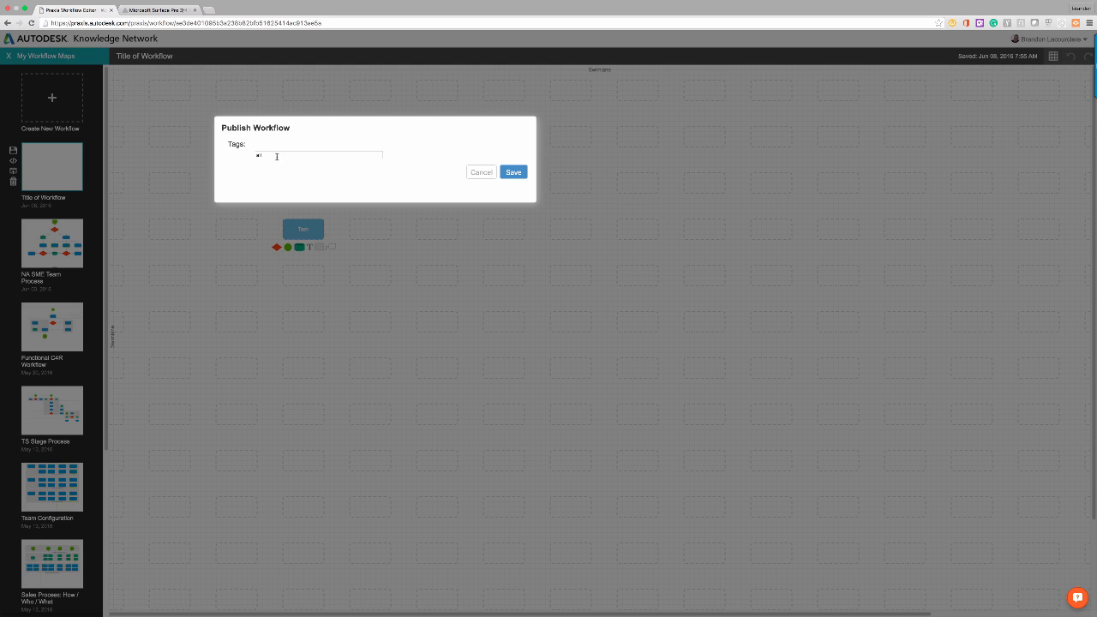
click(276, 156)
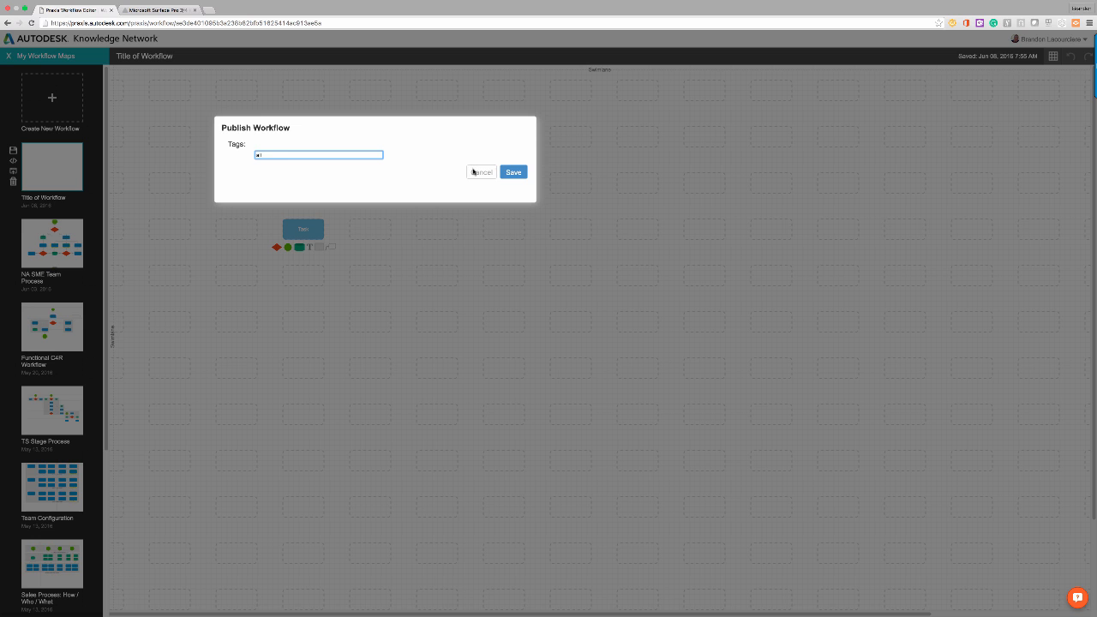
click(481, 172)
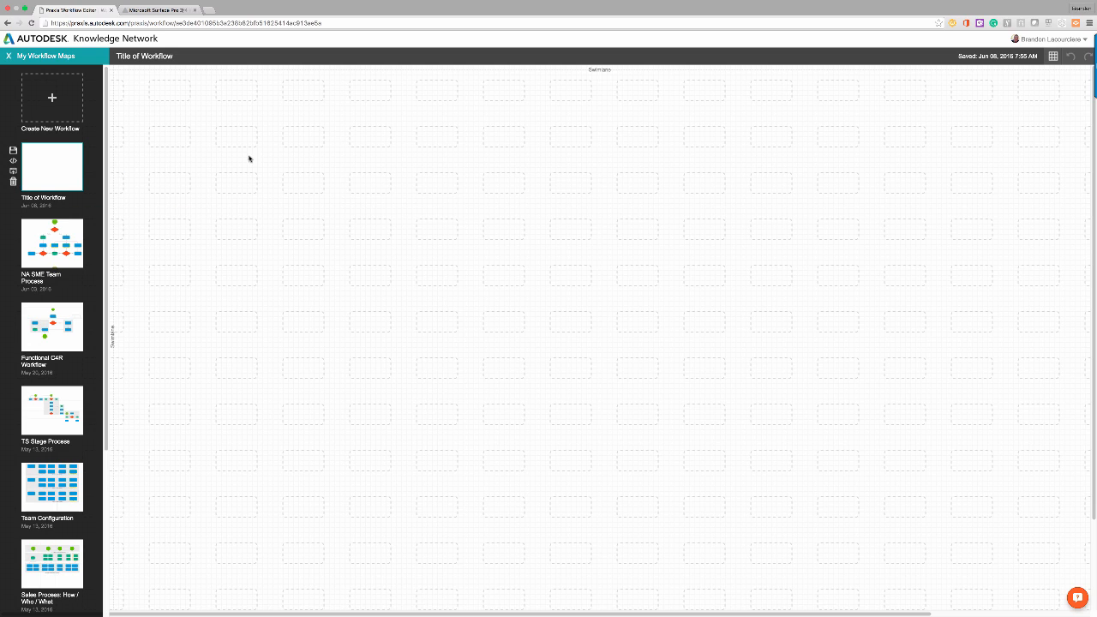
Place a Start/End shape in the grid's first row and add a connected Task in the cell to its right.
click(509, 99)
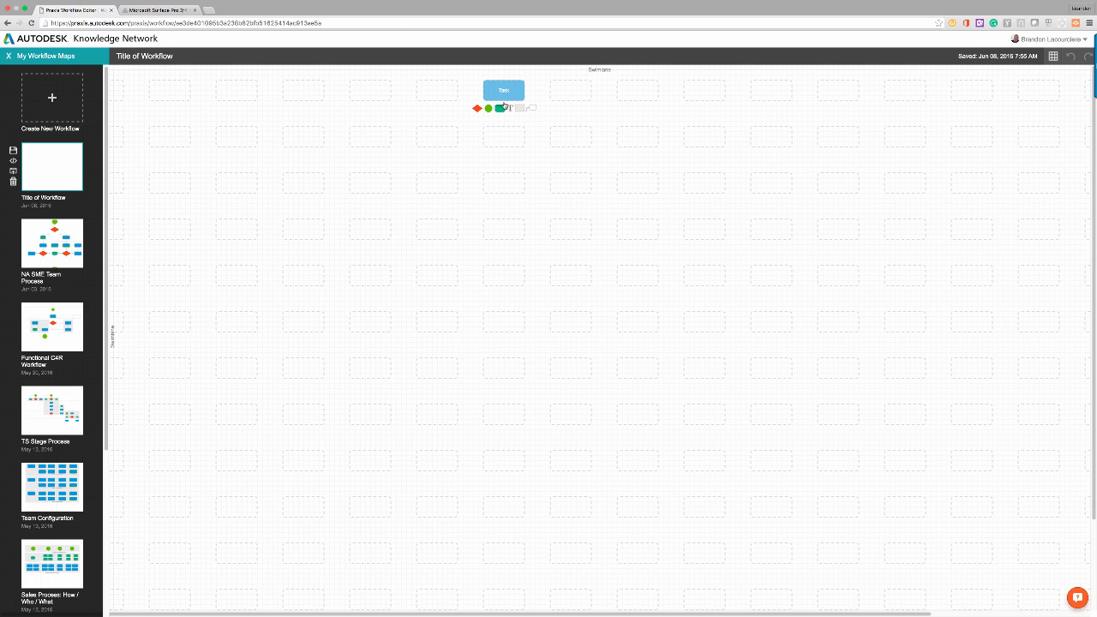
click(501, 109)
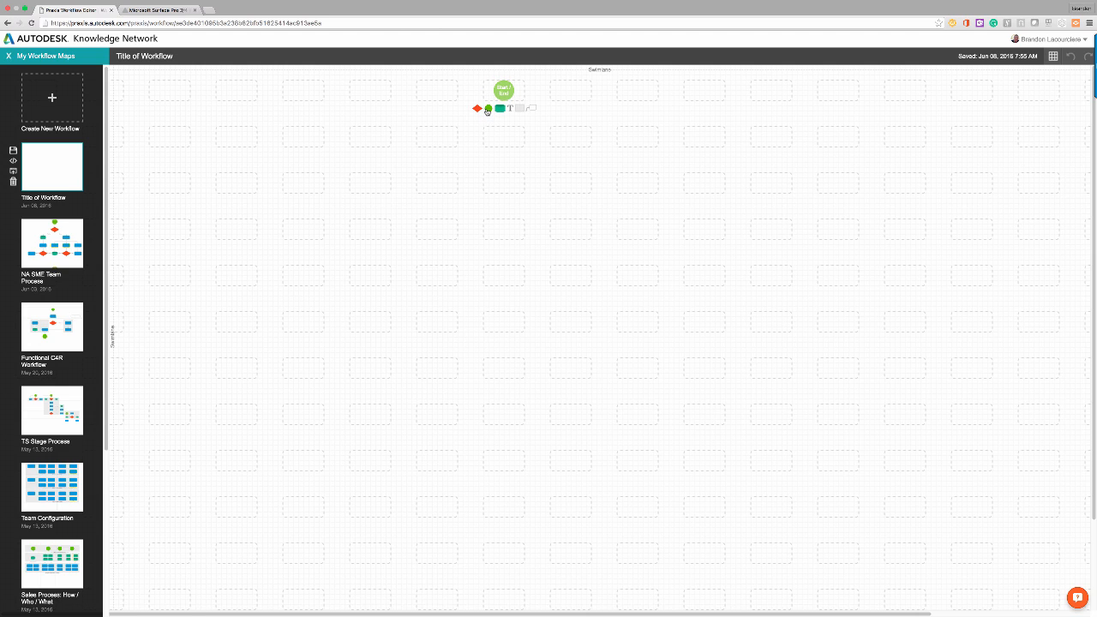
click(488, 109)
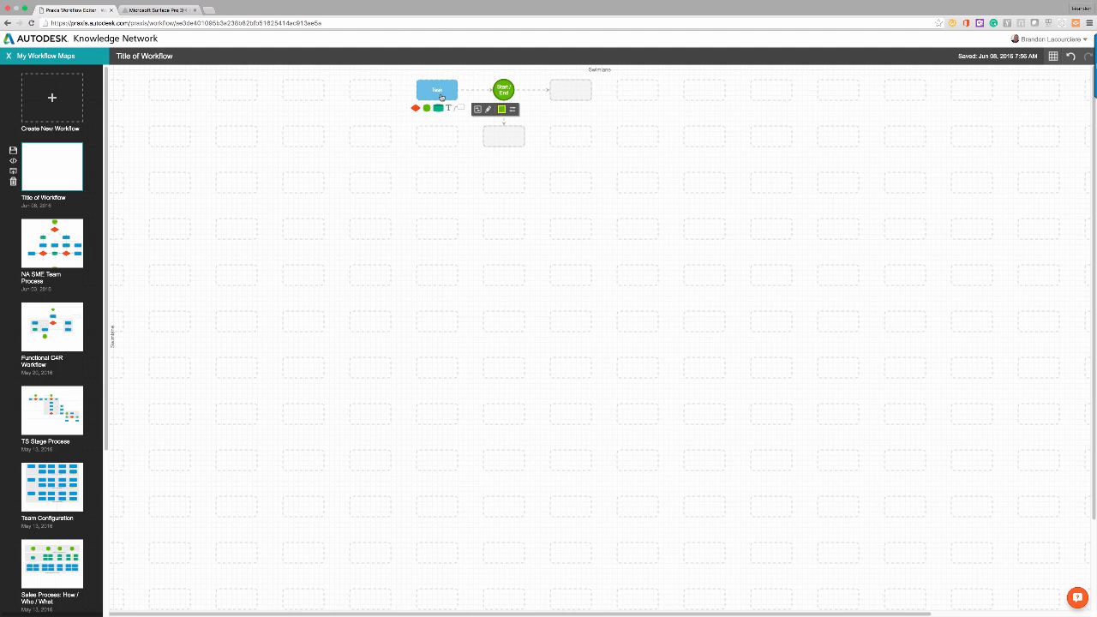
mouse_move(560, 96)
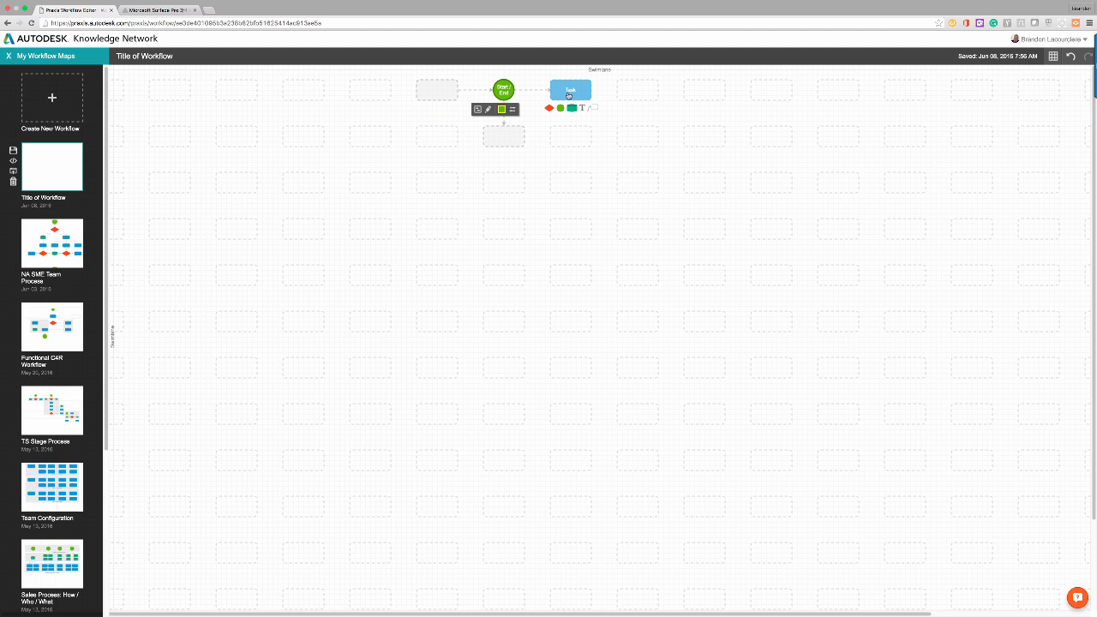
click(568, 96)
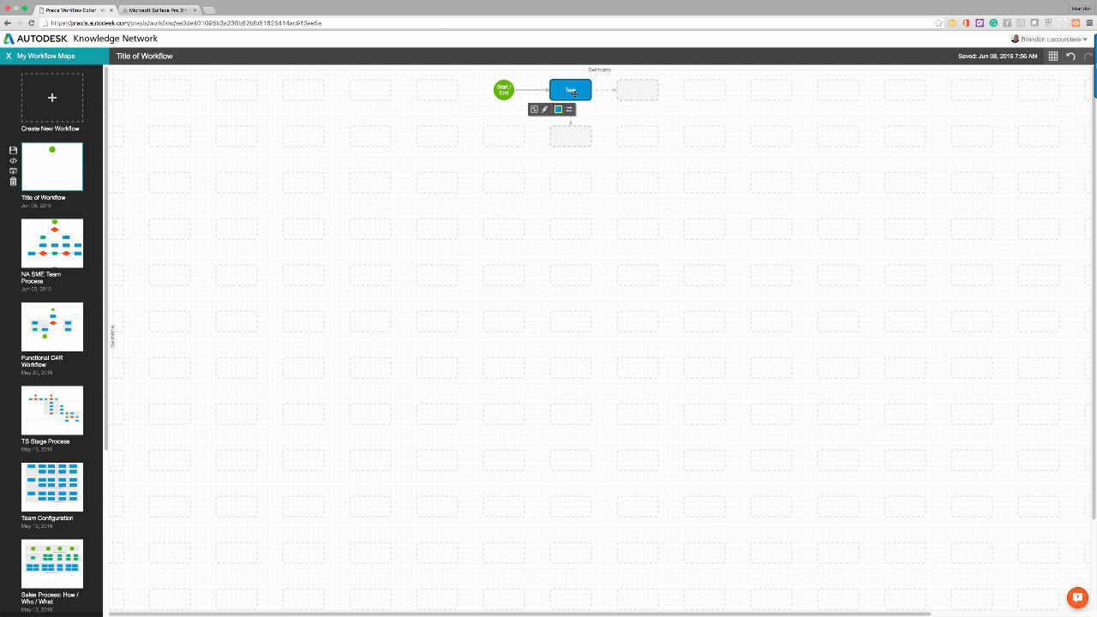
Extend the first-row chain to the right of the Task with a connected Decision followed by a Database shape.
mouse_move(626, 96)
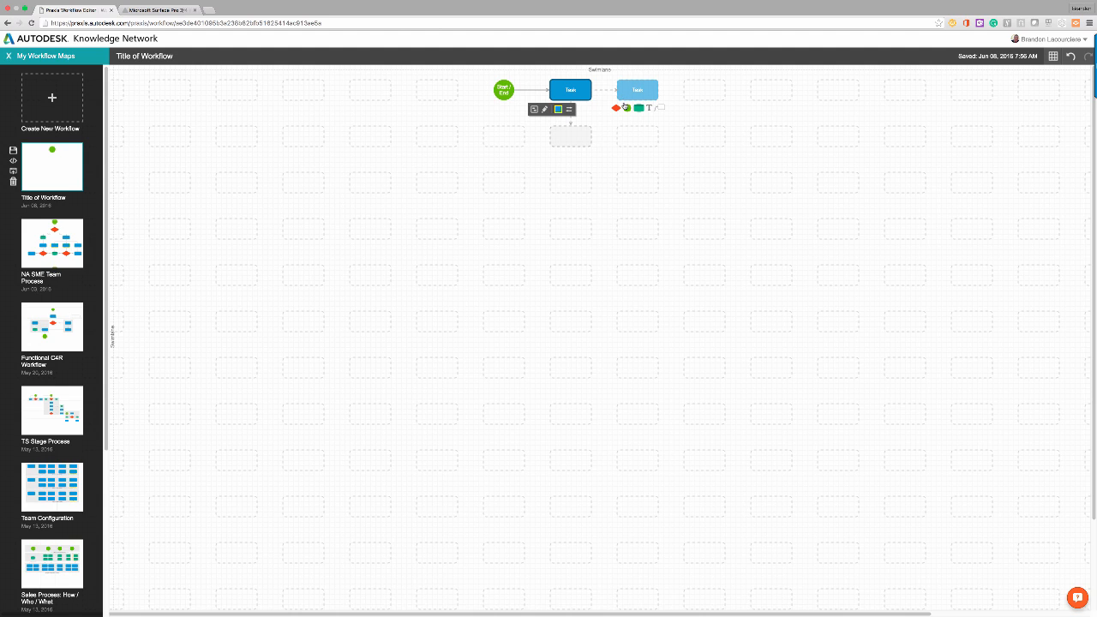
click(616, 108)
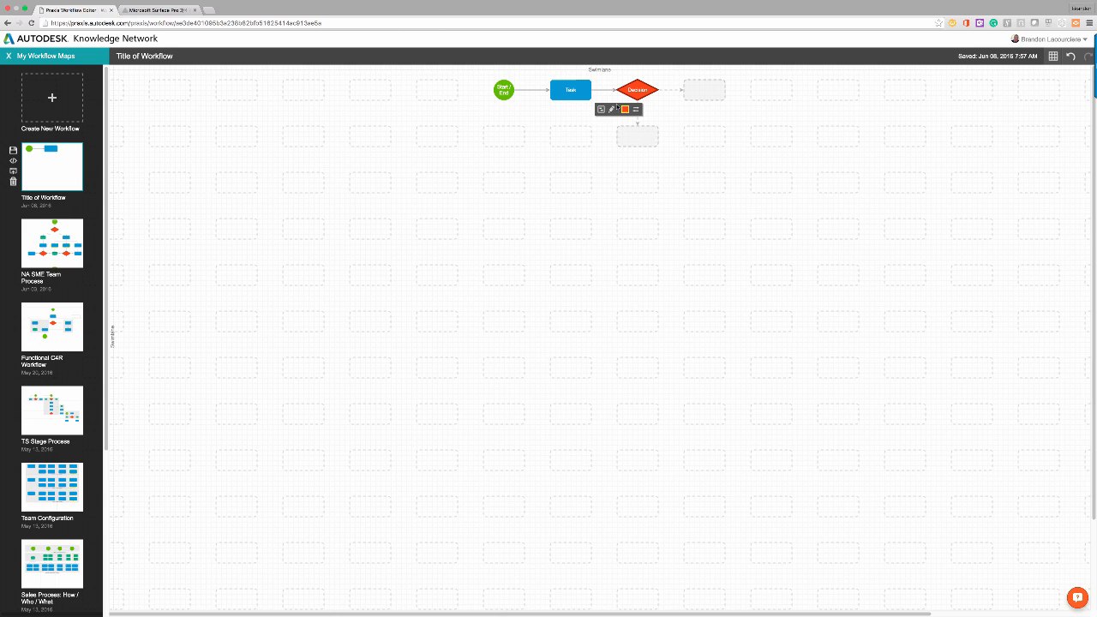
click(706, 109)
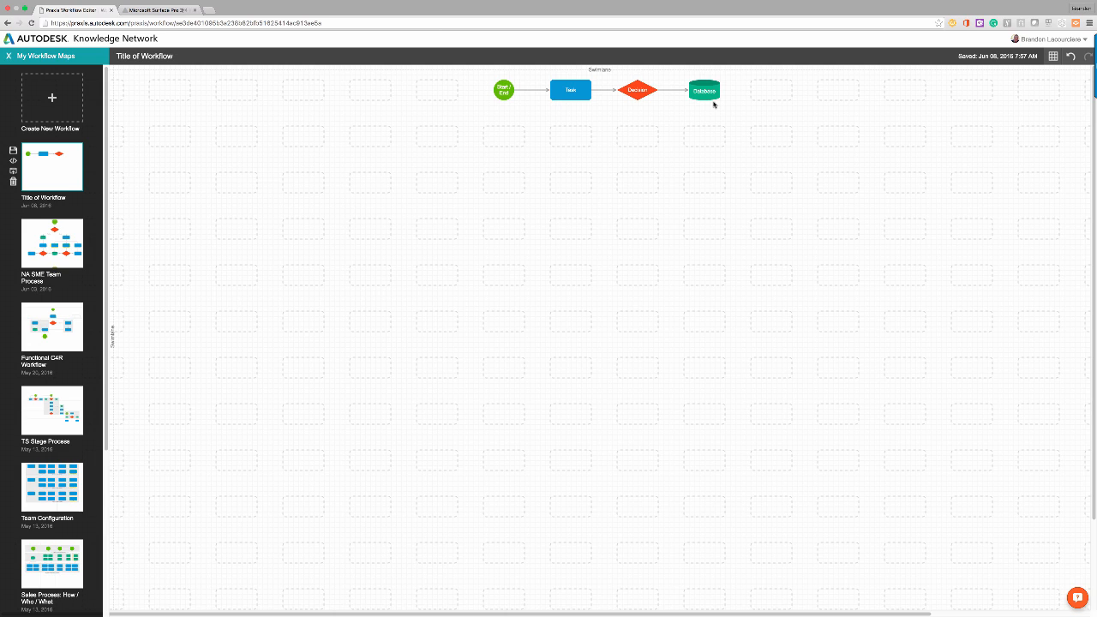
Delete the three connectors linking the Start/End, Task, Decision and Database shapes.
click(535, 91)
key(BackSpace)
click(604, 90)
key(BackSpace)
click(669, 90)
key(BackSpace)
Move the Decision directly below the Start/End shape and the Task to the cell on the Decision's left.
click(586, 96)
drag(538, 140, 506, 139)
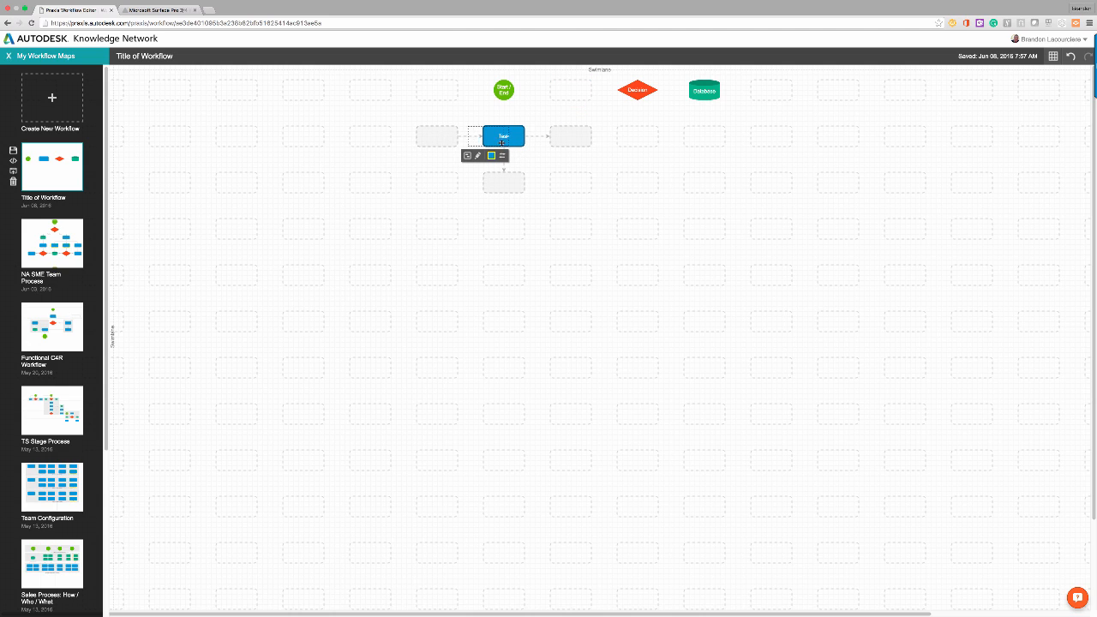
click(456, 142)
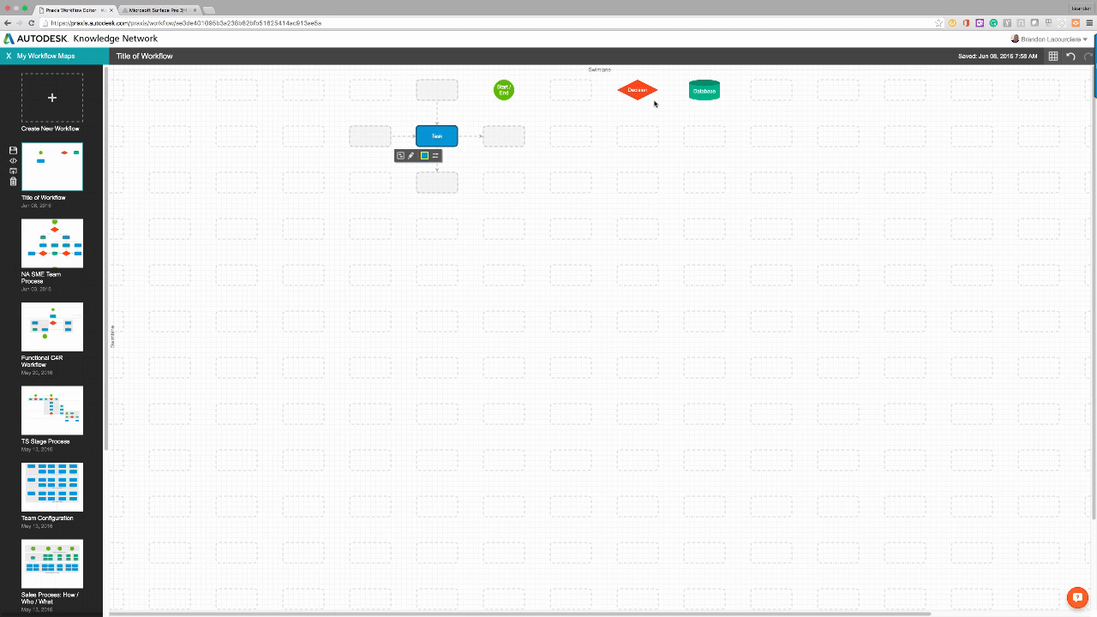
click(640, 96)
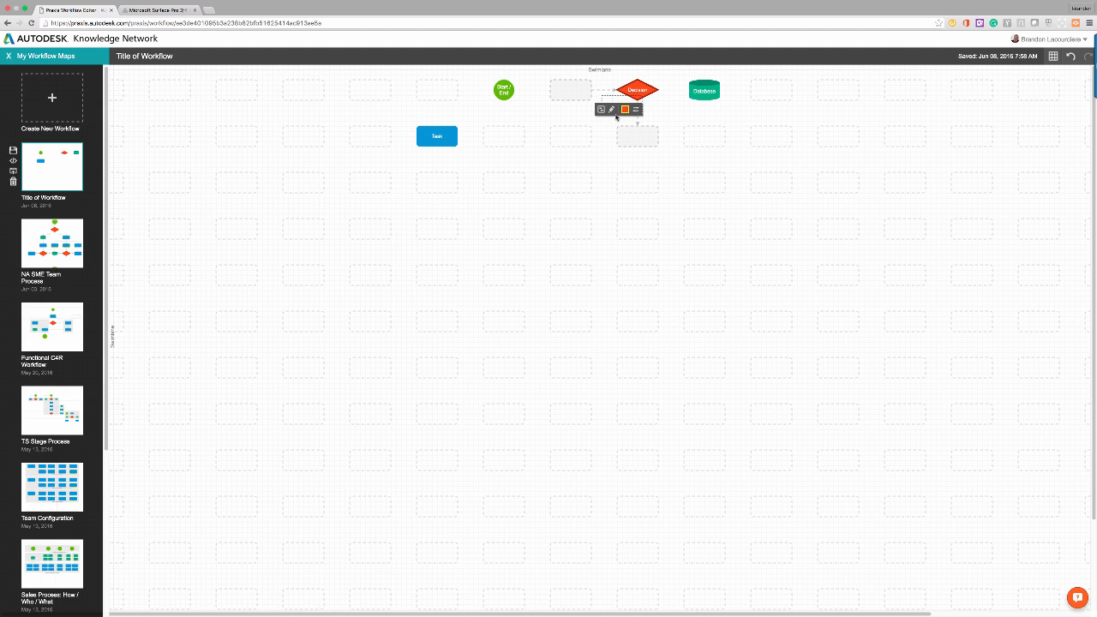
click(508, 142)
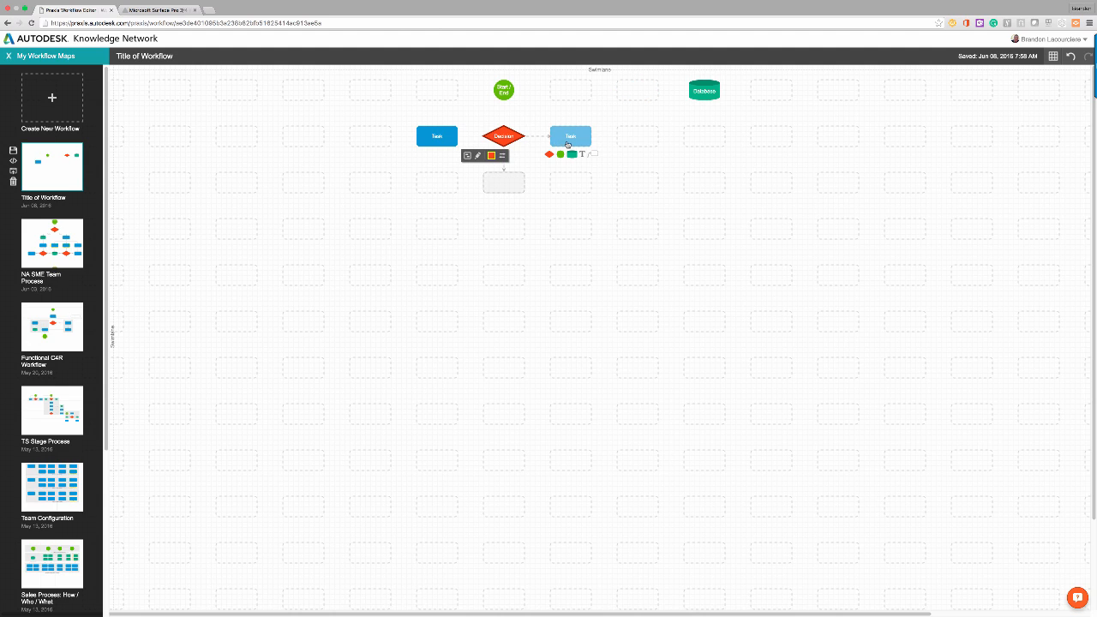
Add a second Task to the right of the Decision and delete the connector between them.
click(616, 167)
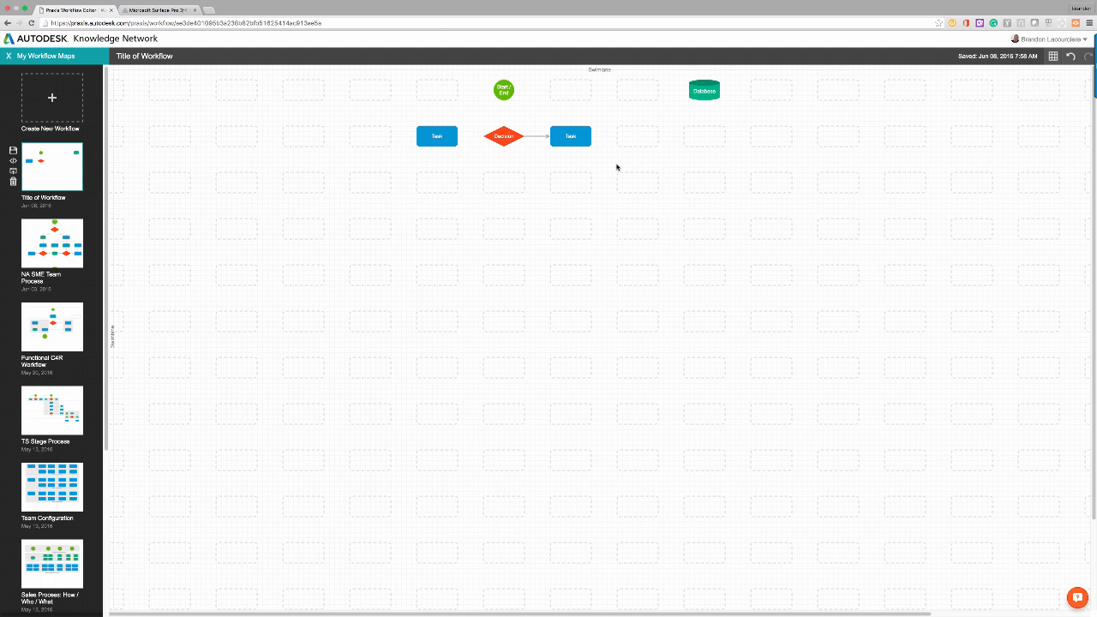
click(543, 137)
key(Delete)
Rename the Start/End shape "Action" and connect it down to the Decision shape.
click(504, 91)
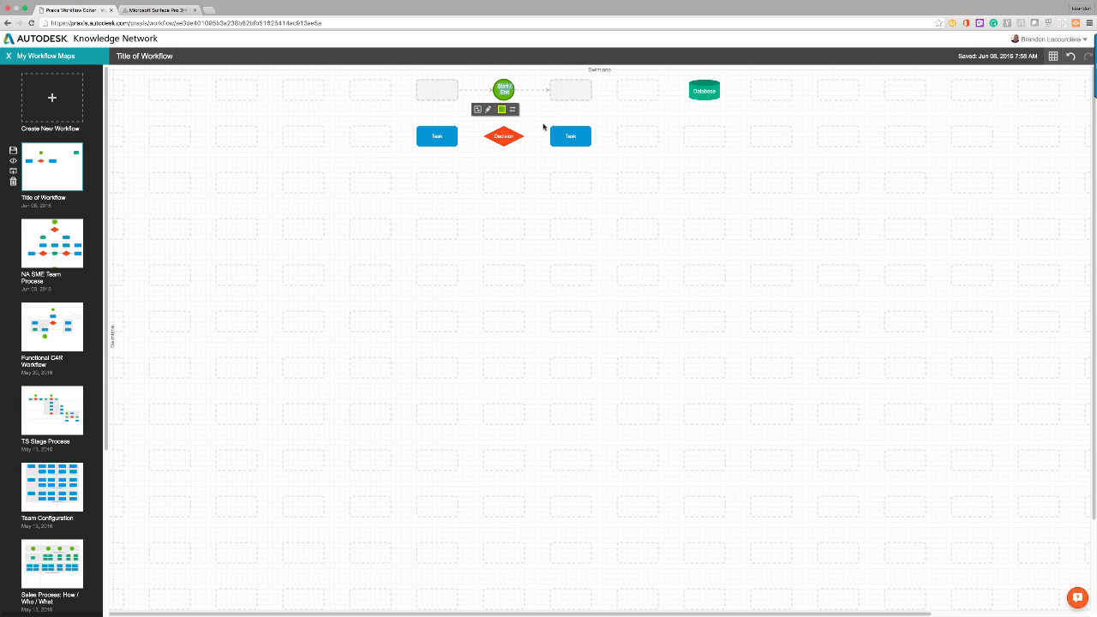
text(Action)
click(597, 115)
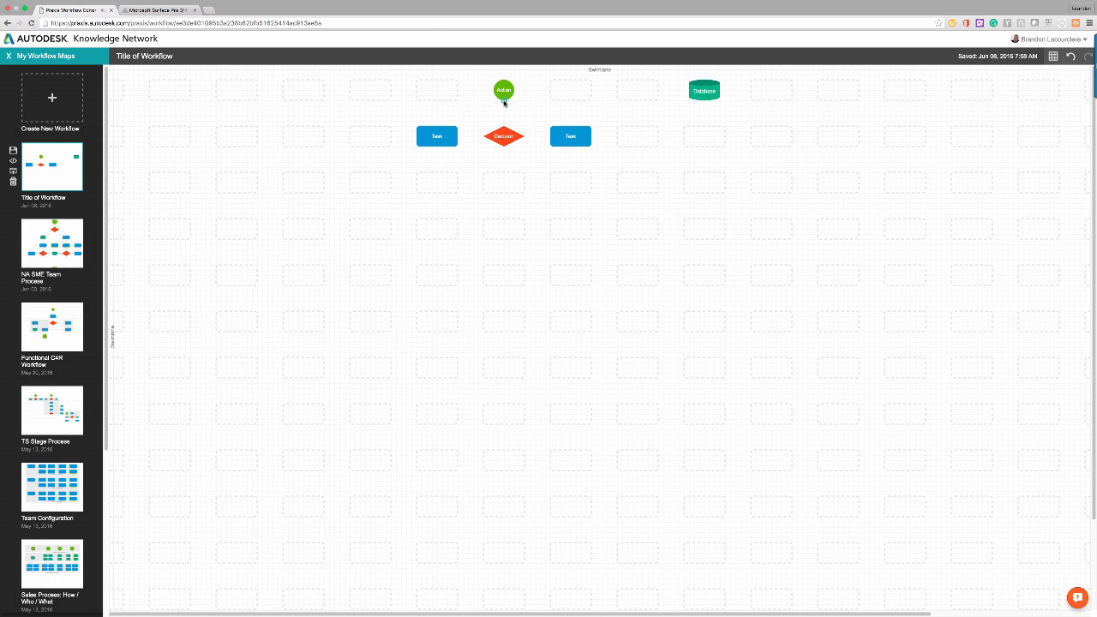
drag(504, 100, 504, 135)
click(527, 165)
Change the Decision shape's text to "Ask a question?".
click(503, 137)
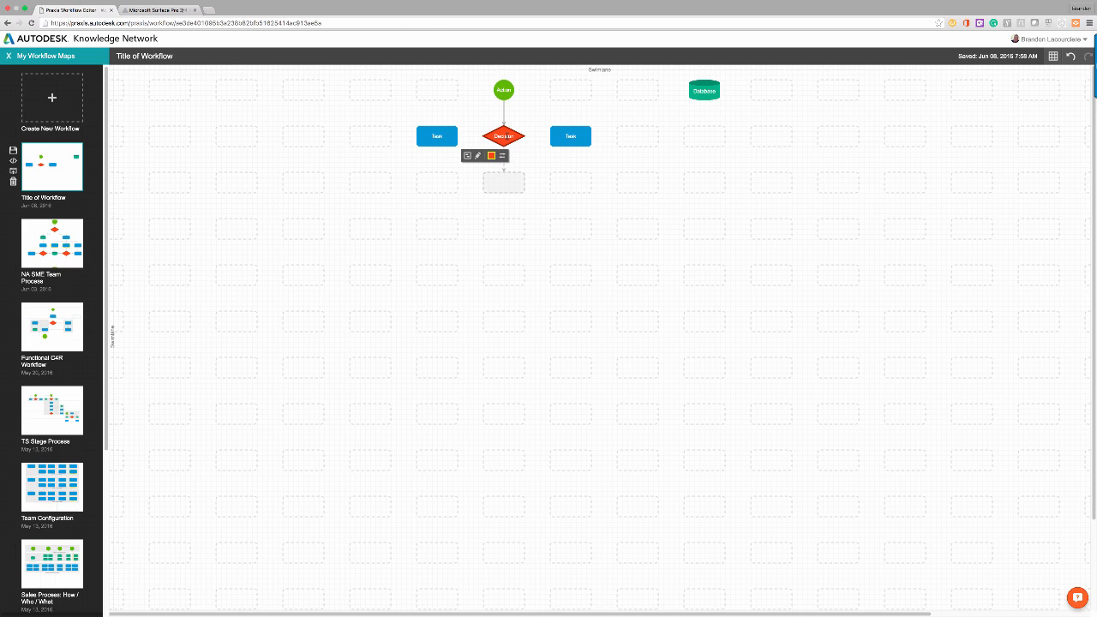
double_click(503, 136)
text(Ask a question?)
key(Return)
click(536, 122)
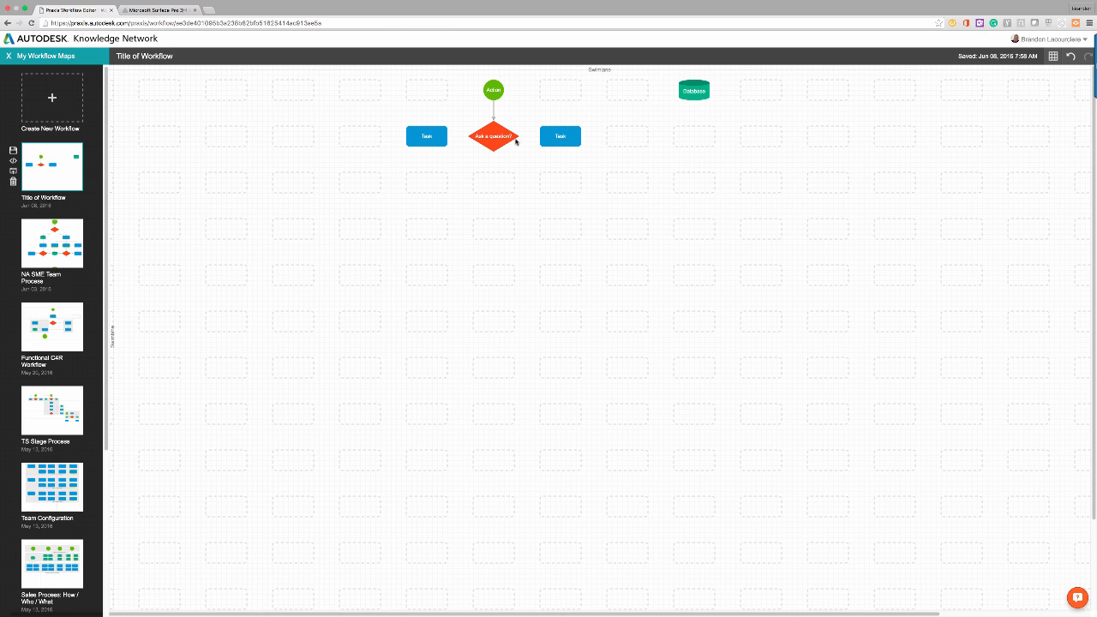
Connect the "Ask a question?" decision to the Task on its right and the Task on its left.
drag(517, 137, 543, 138)
drag(470, 139, 448, 138)
click(453, 162)
Label the decision's left connector "yes" and its right connector "no".
click(457, 137)
click(455, 148)
text(N)
click(540, 157)
click(529, 141)
click(527, 150)
text(no)
click(540, 164)
Rename the Task on the yes branch "Task 1" and the one on the no branch "Test 2".
click(424, 139)
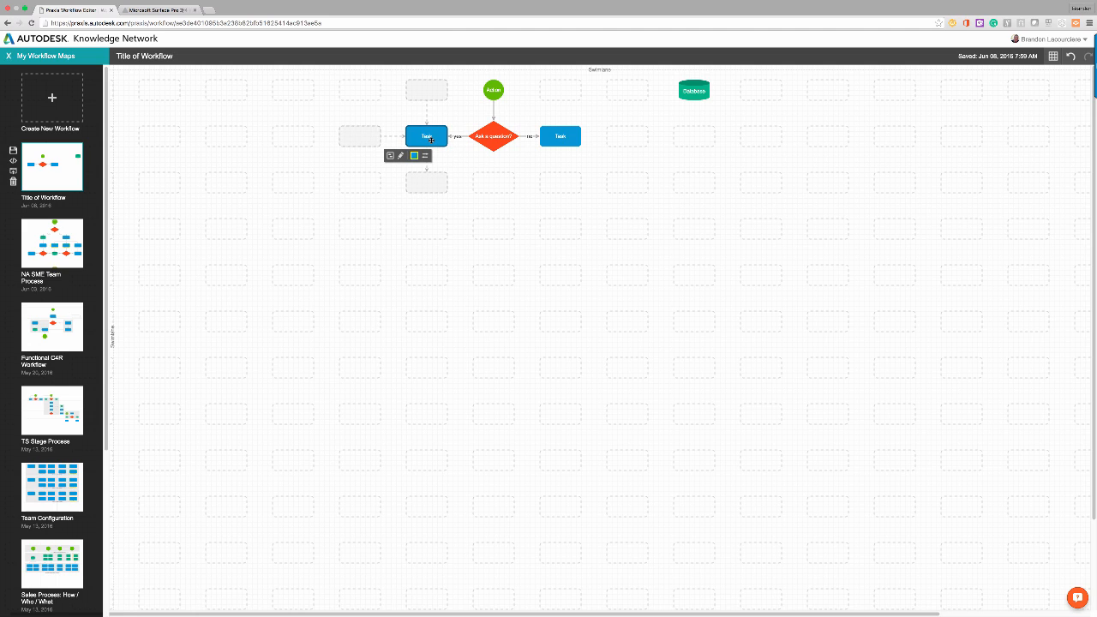
double_click(430, 137)
text(Task)
click(468, 164)
click(566, 136)
double_click(564, 136)
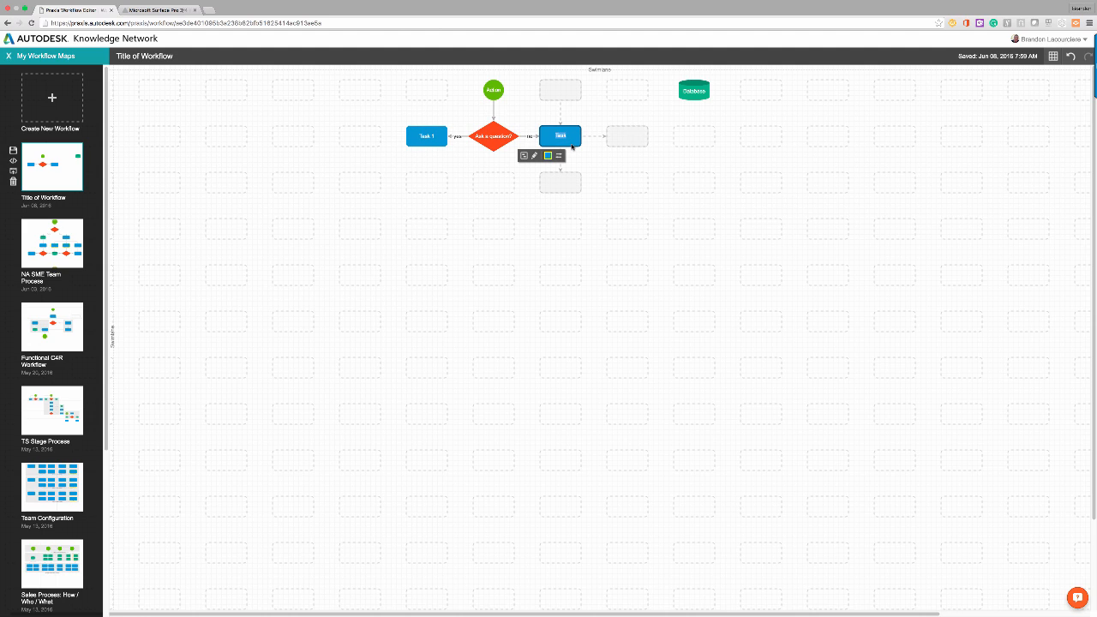
text(Test 2)
click(598, 161)
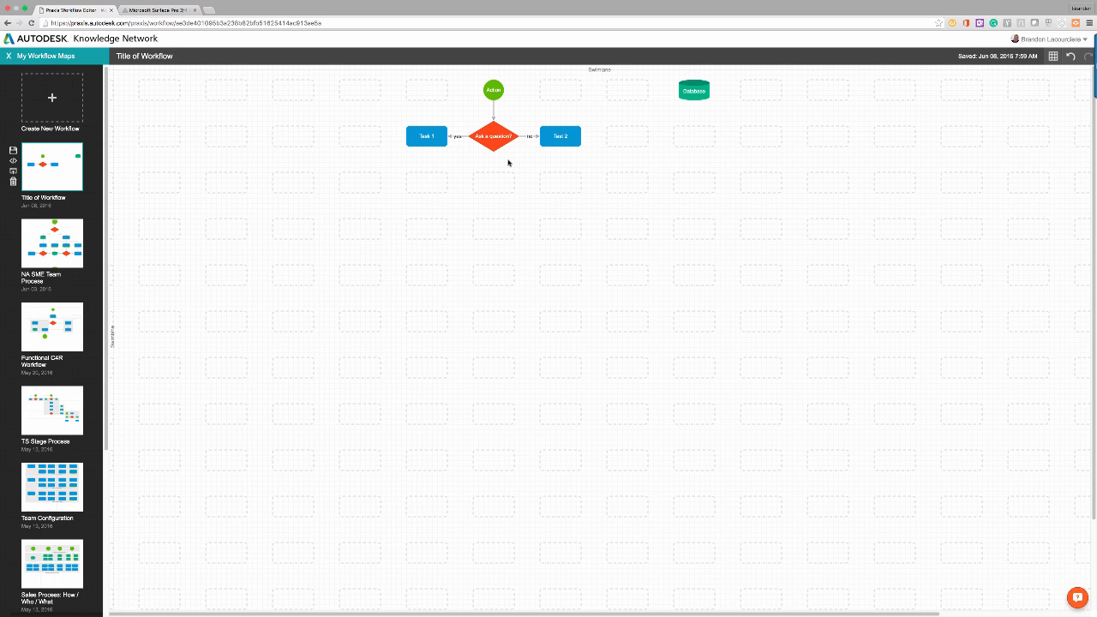
Add a Task below the "Ask a question?" decision, linked to it by a connector labelled "Maybe".
click(494, 183)
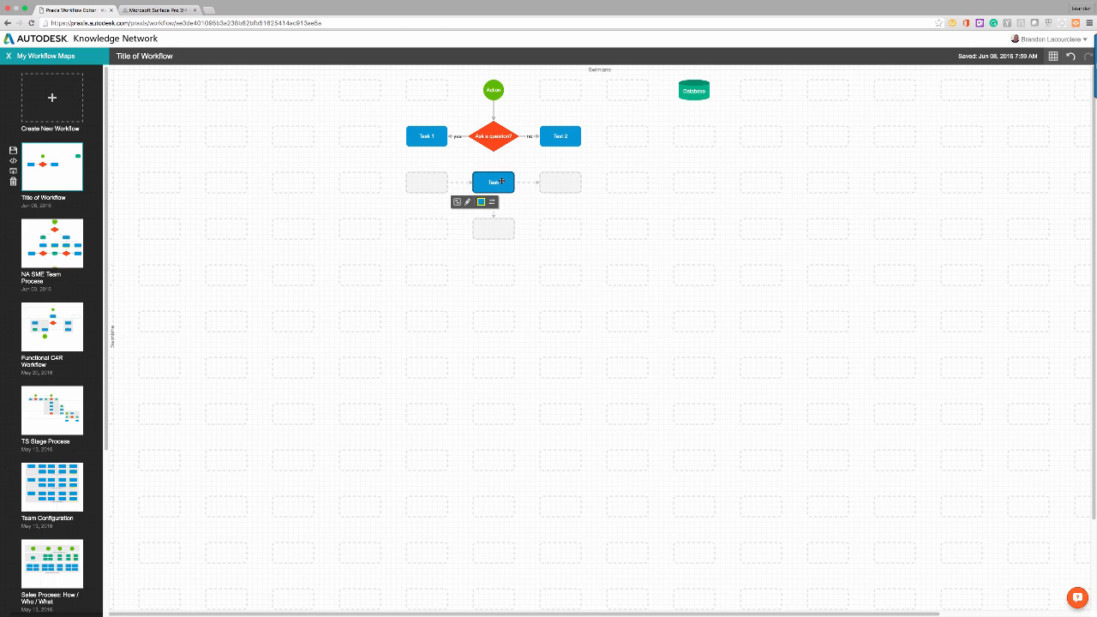
drag(493, 154, 495, 176)
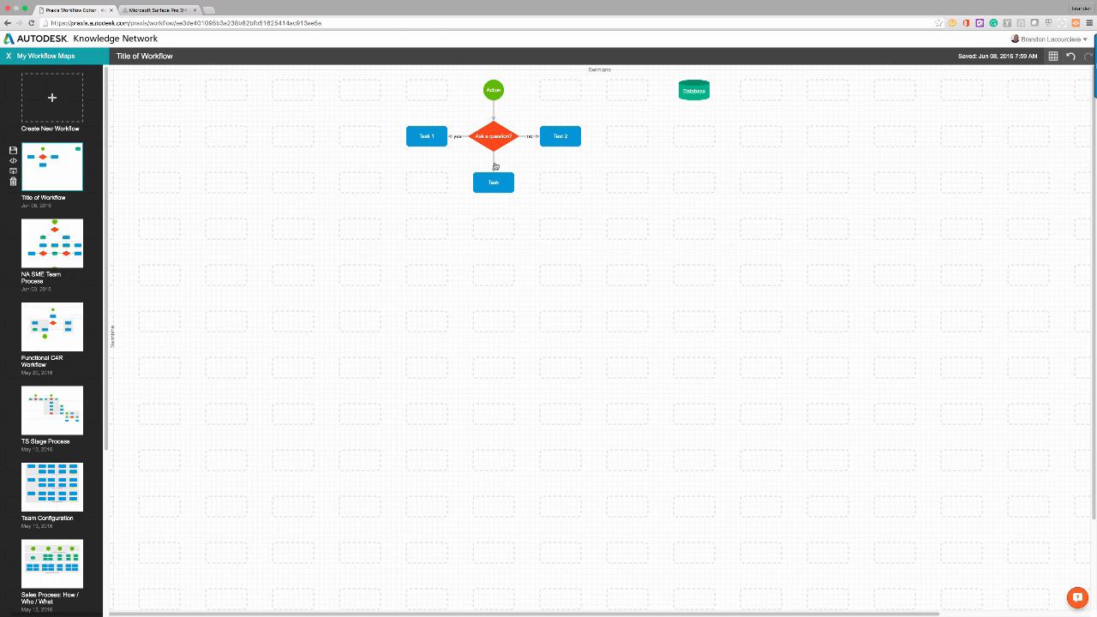
double_click(493, 165)
text(Maybe)
click(522, 155)
Change the text of the Task on the Maybe branch to "Review software Options".
click(494, 183)
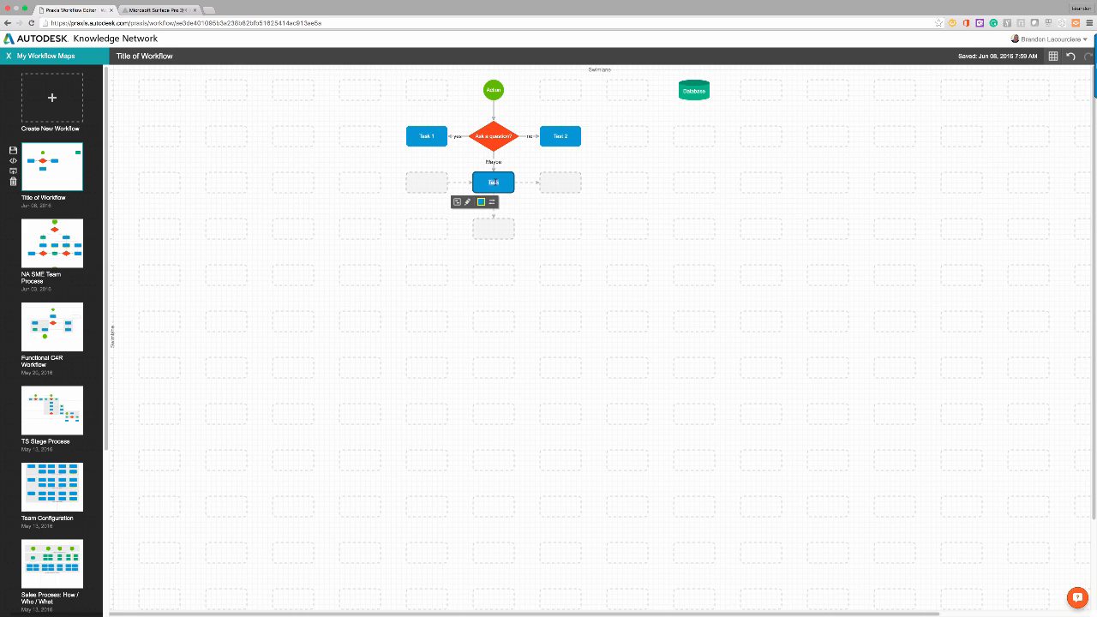
double_click(493, 182)
text(Review A)
text(oftware Options)
click(567, 202)
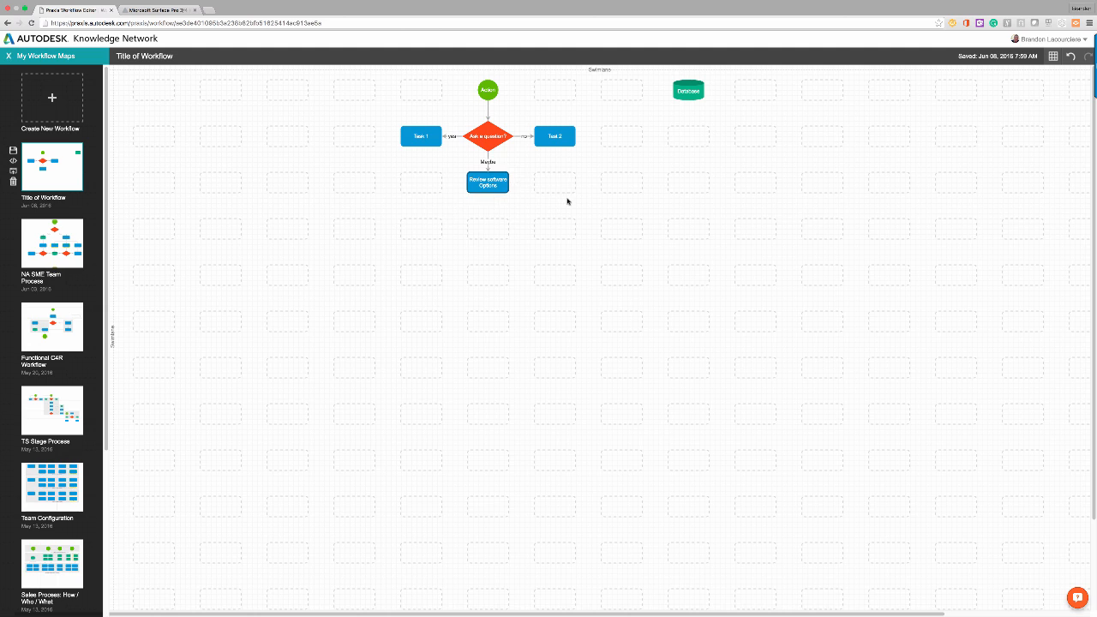
Move the Database into the row below and left of the "Review software Options" task, and add two linked Databases to its right.
click(677, 95)
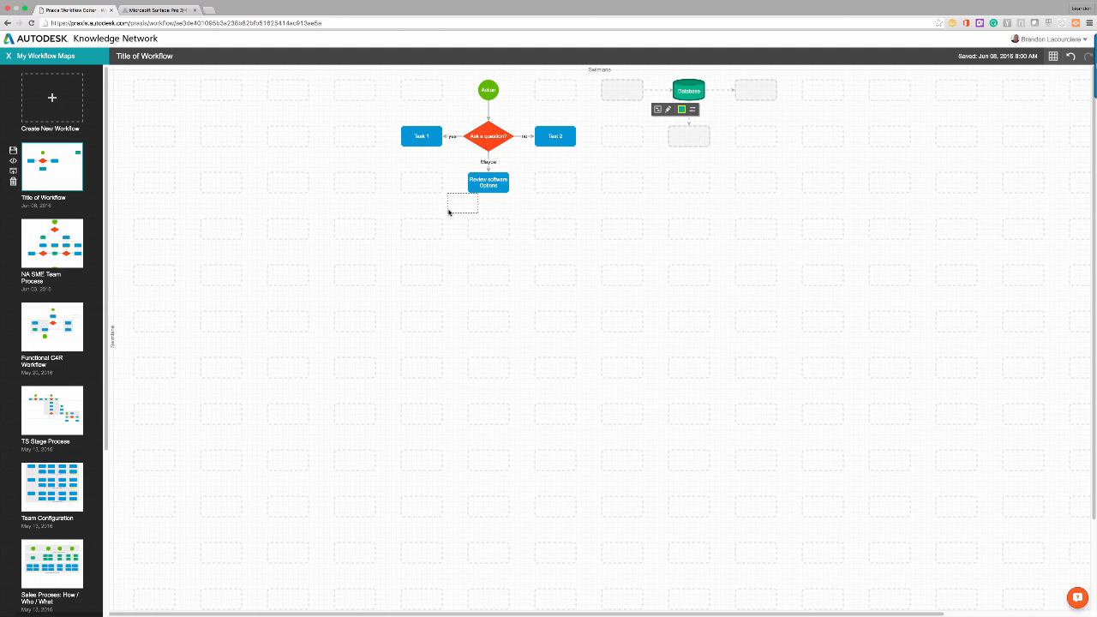
click(414, 229)
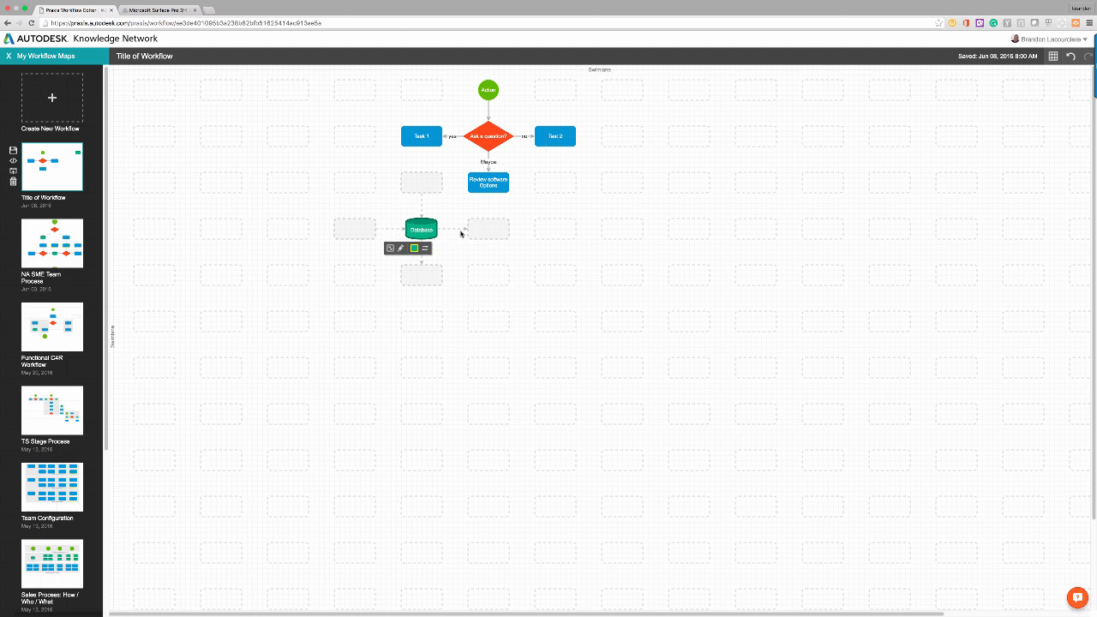
click(483, 232)
click(489, 246)
click(514, 247)
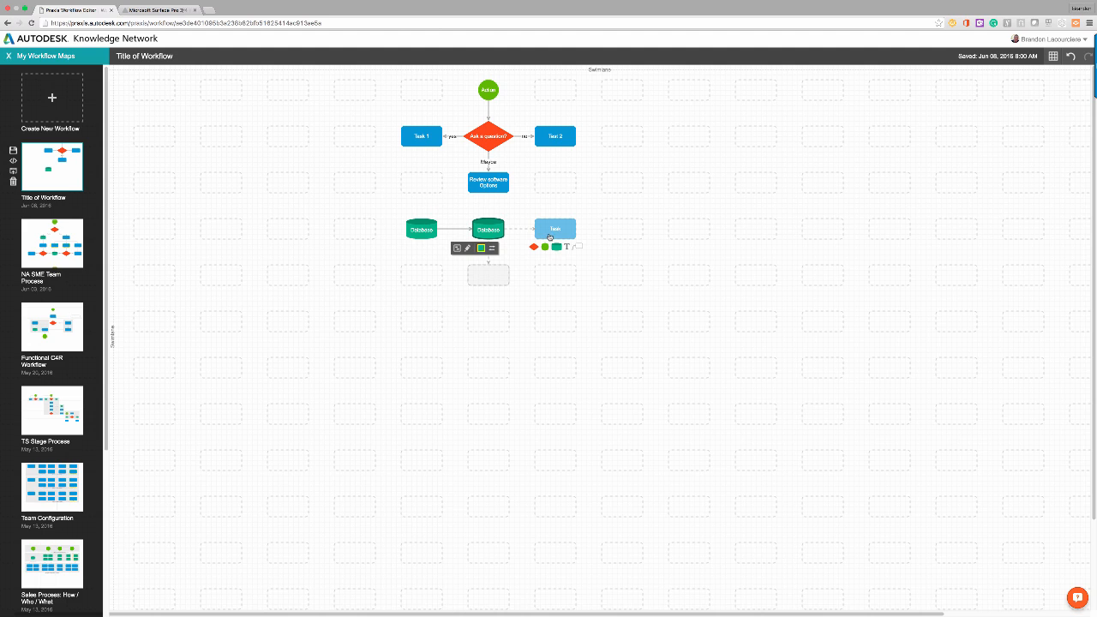
click(555, 246)
click(555, 248)
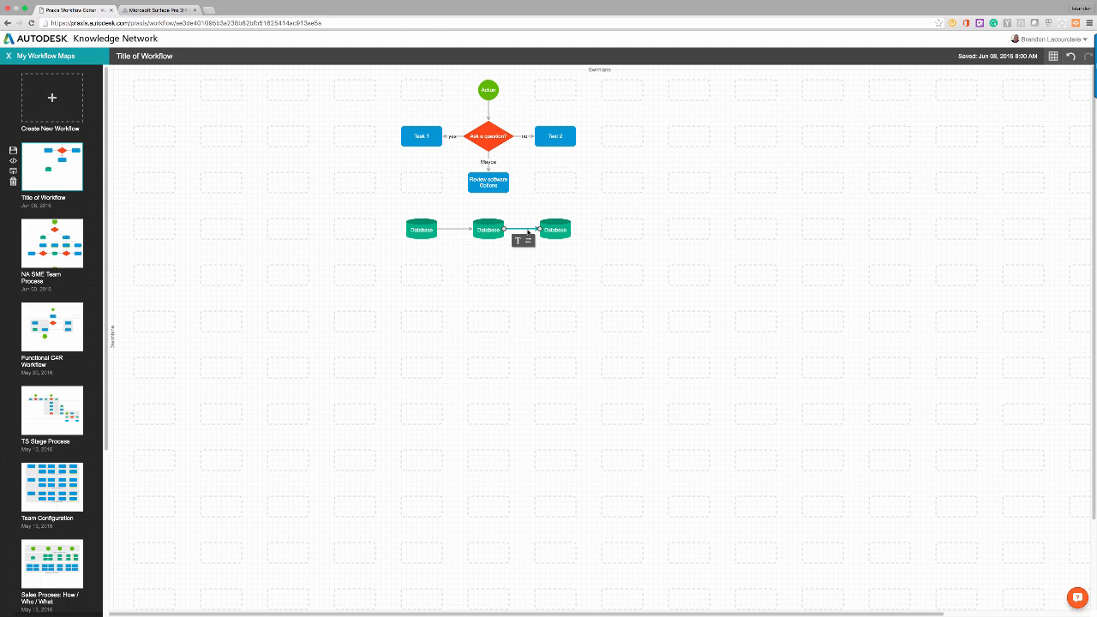
Delete the connectors between the three Databases and connect the "Review software Options" task to each of them.
click(529, 240)
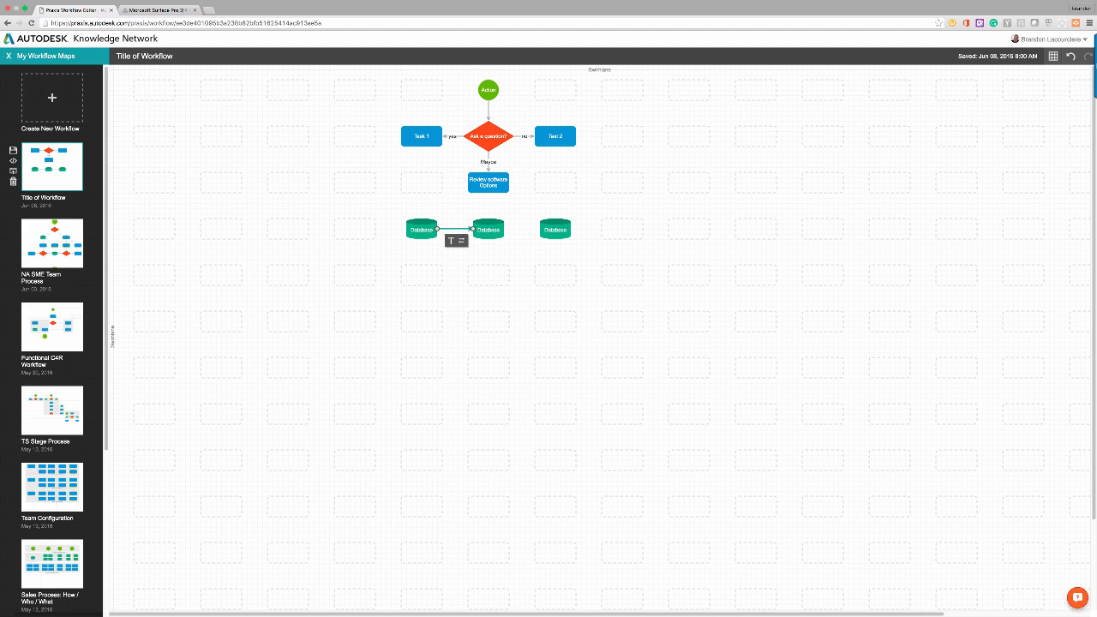
click(462, 241)
drag(488, 191, 490, 222)
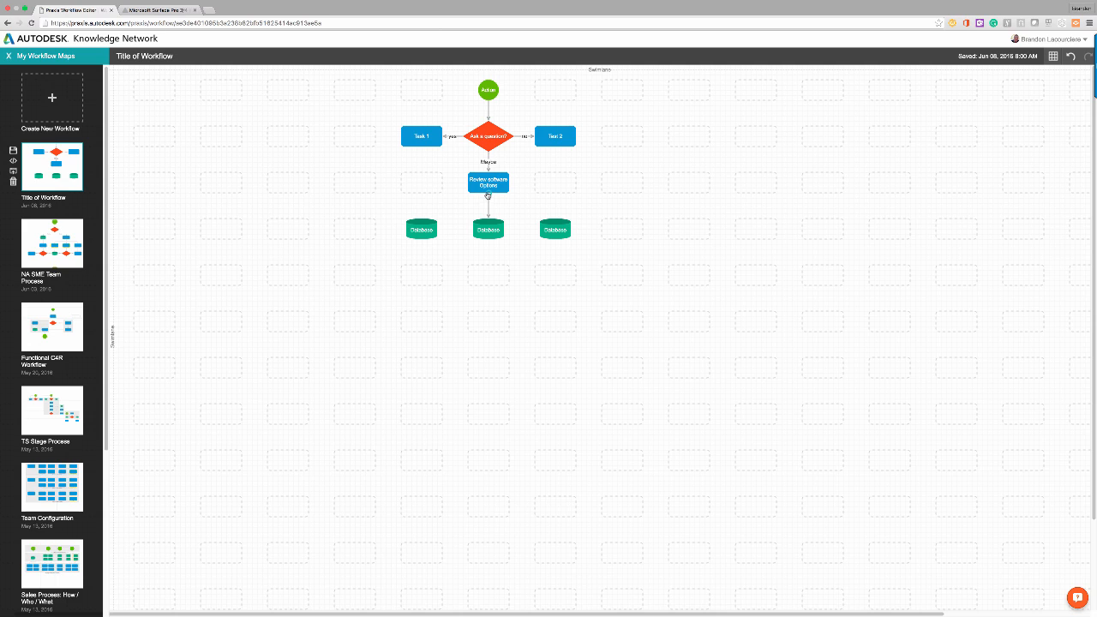
drag(422, 218, 490, 197)
drag(489, 193, 555, 220)
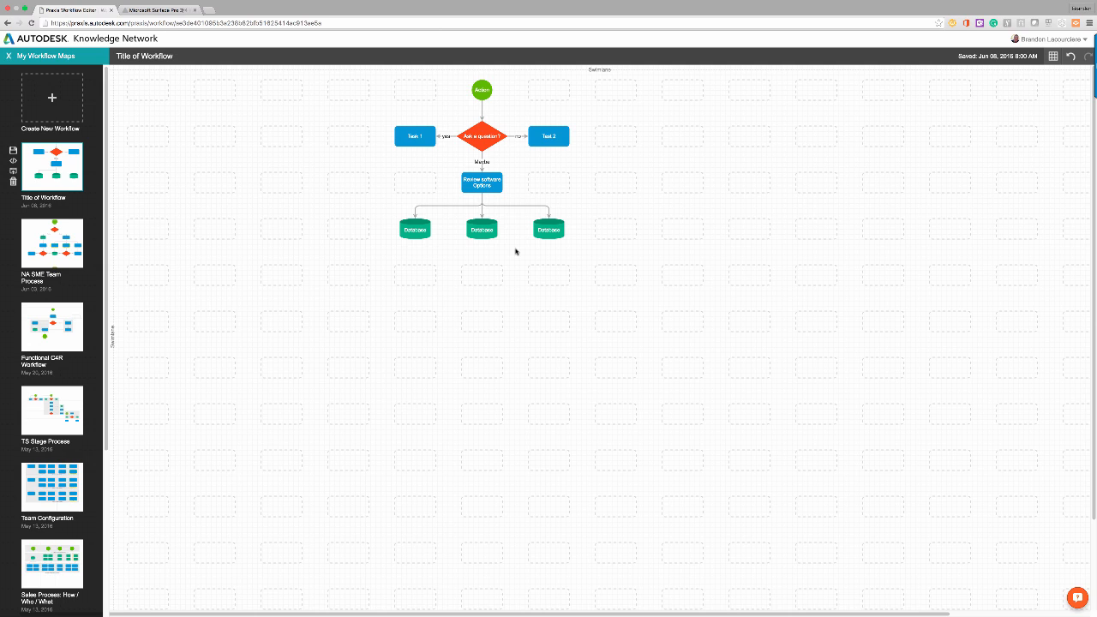
Move the rightmost Database one cell to the right and return it to its original cell.
click(563, 233)
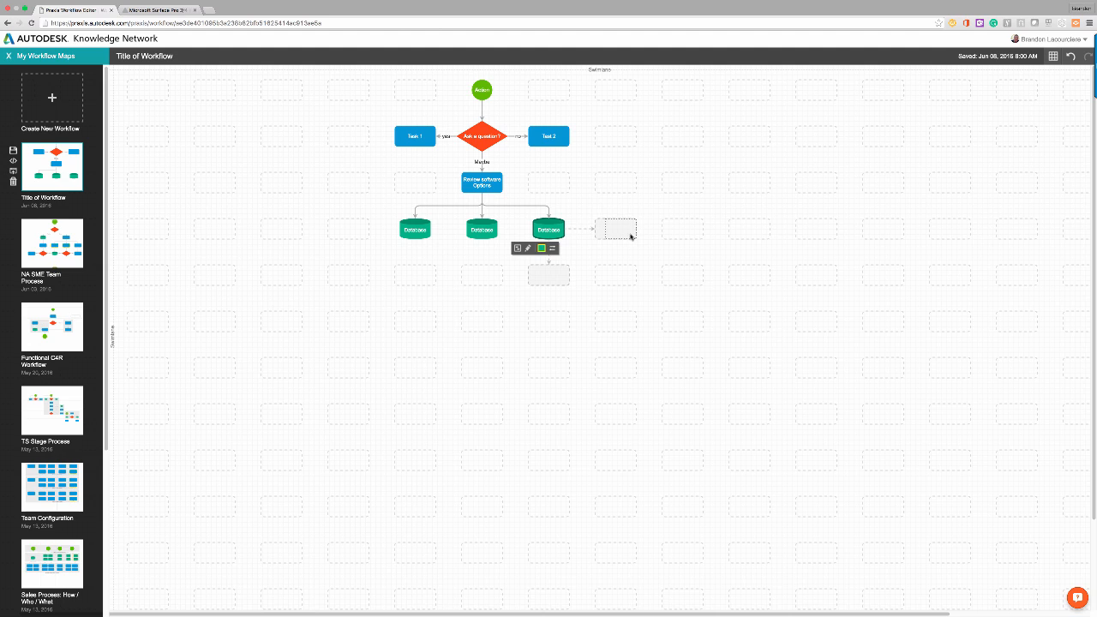
drag(630, 235, 557, 242)
click(498, 252)
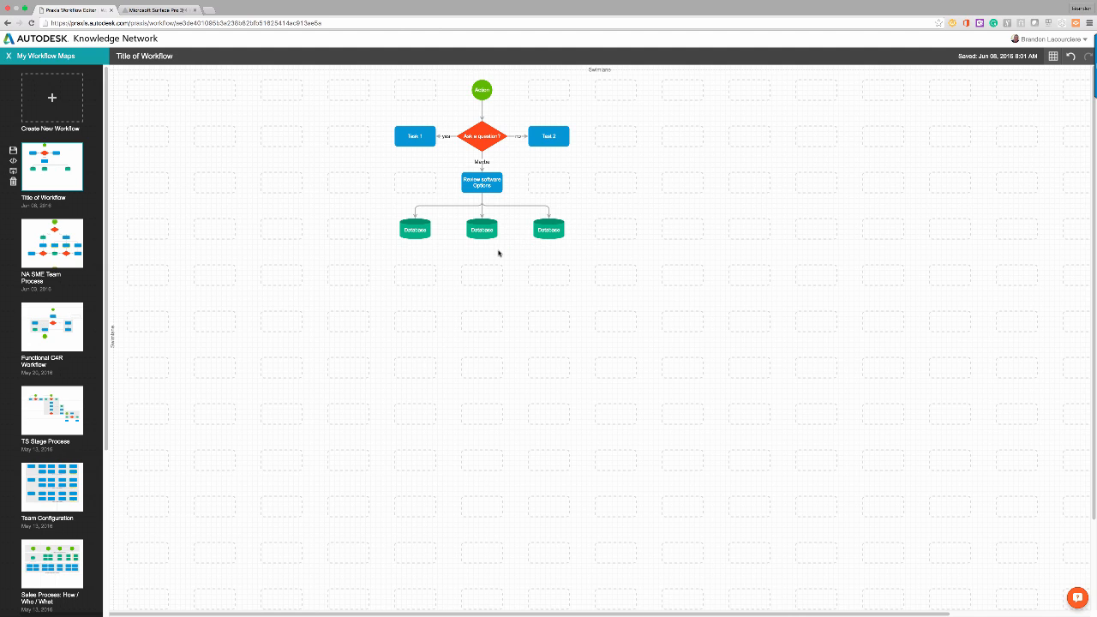
Give the "Review software Options" task a yellow outline.
click(493, 187)
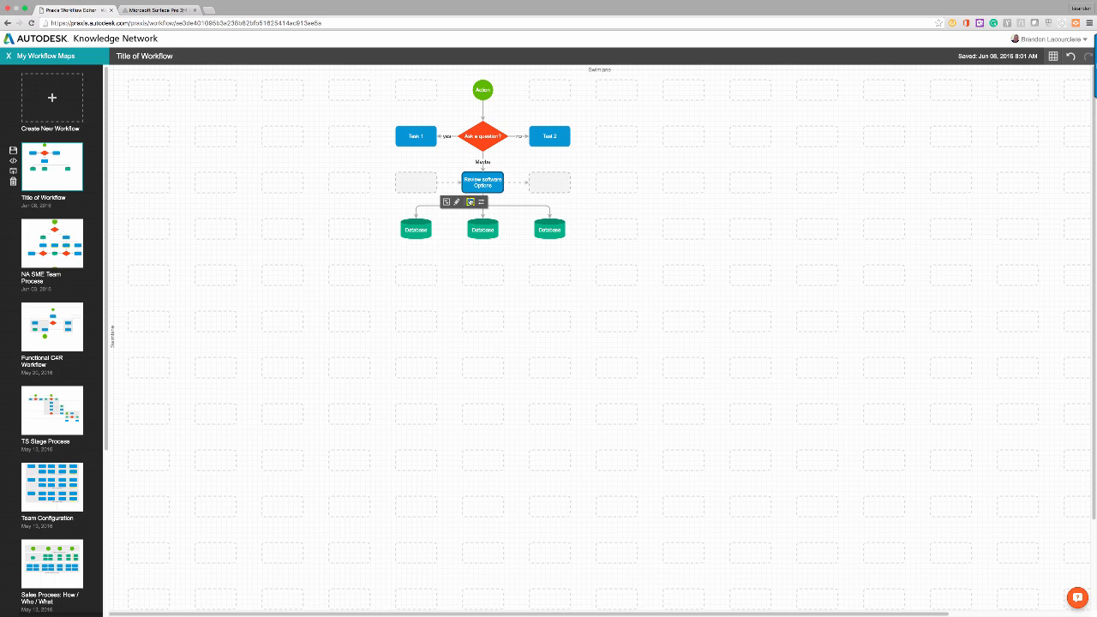
click(463, 262)
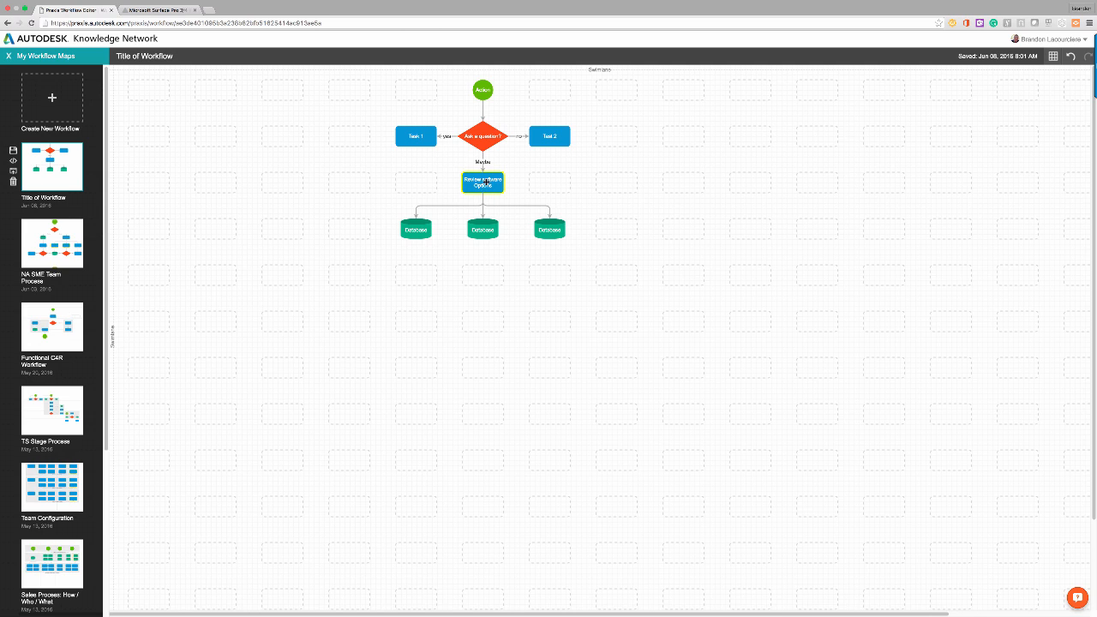
Open the "Review software Options" task's page and add a bulleted list with "Review the options" and "View types of software".
double_click(497, 189)
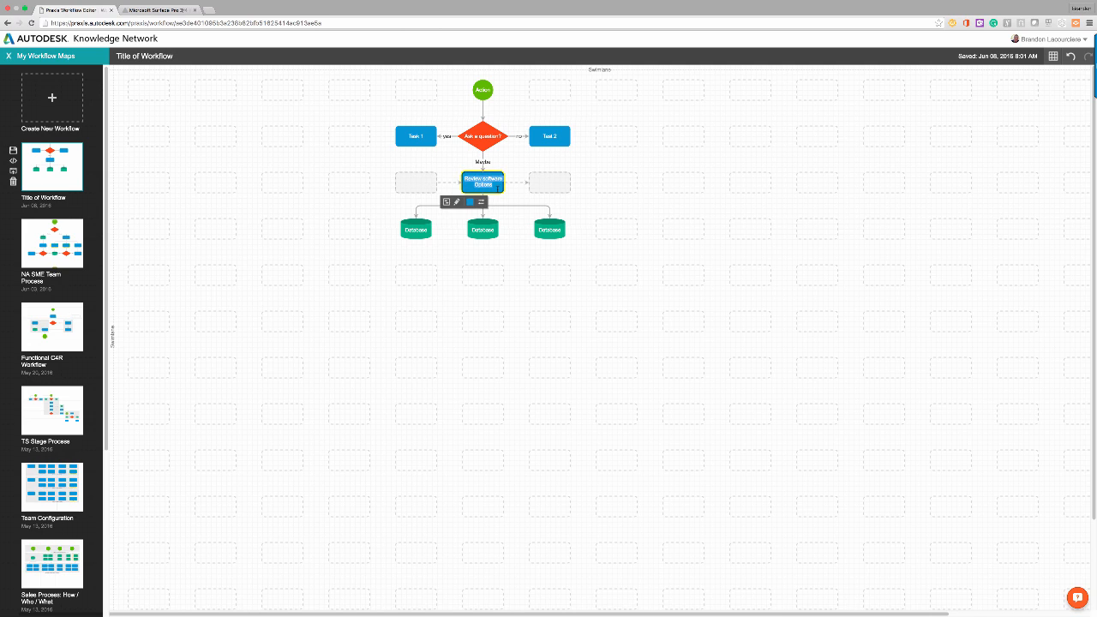
click(456, 202)
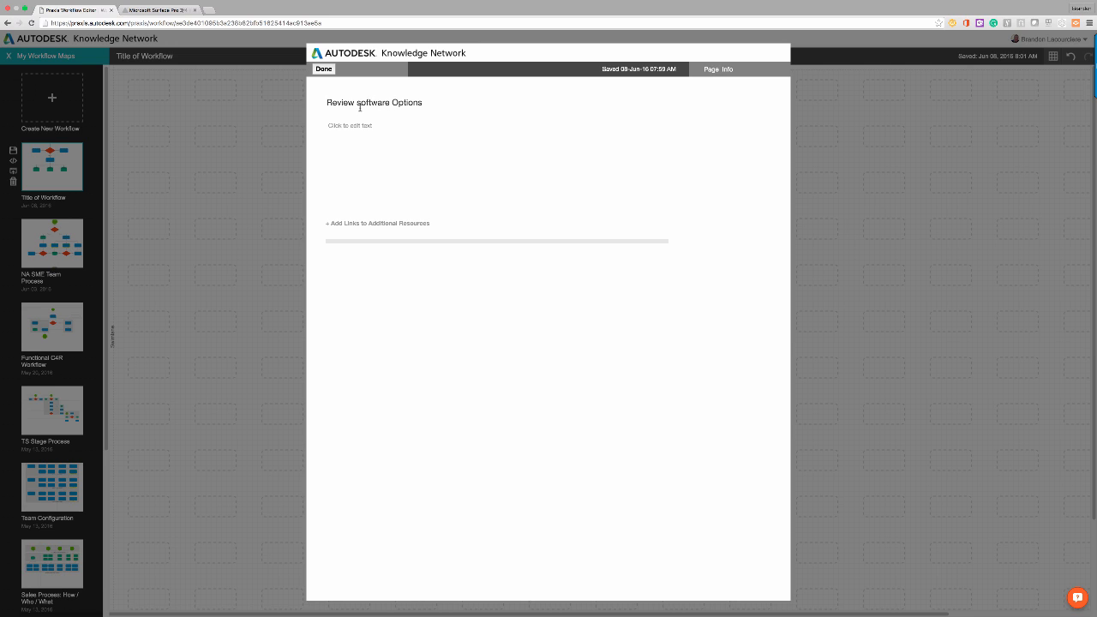
click(366, 122)
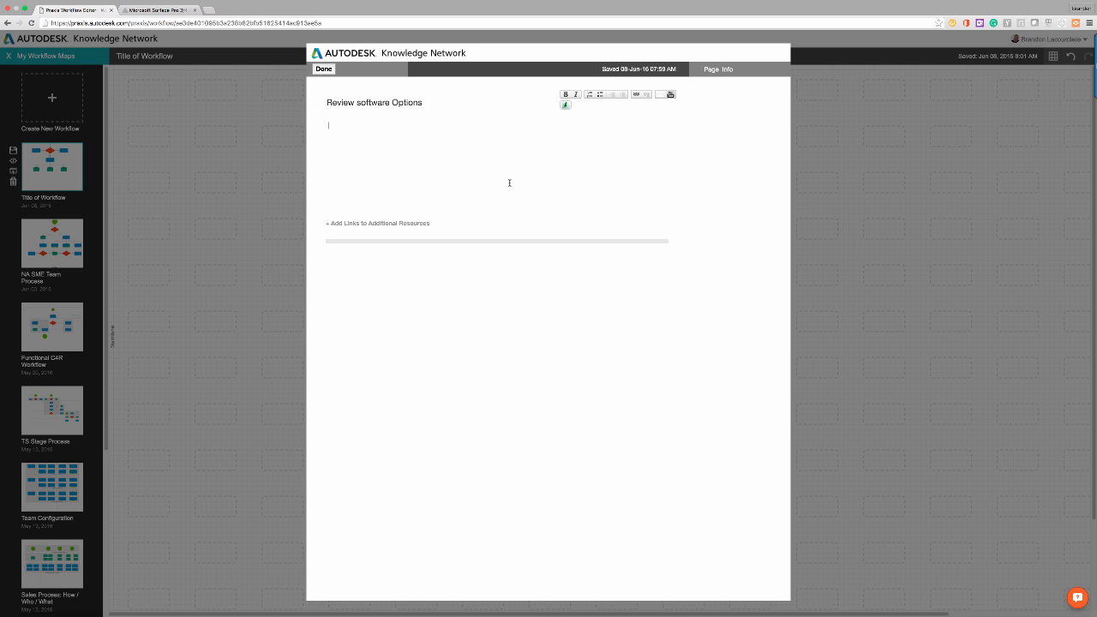
click(599, 94)
text(Review)
text( the options )
text(View ty)
text(pes of software)
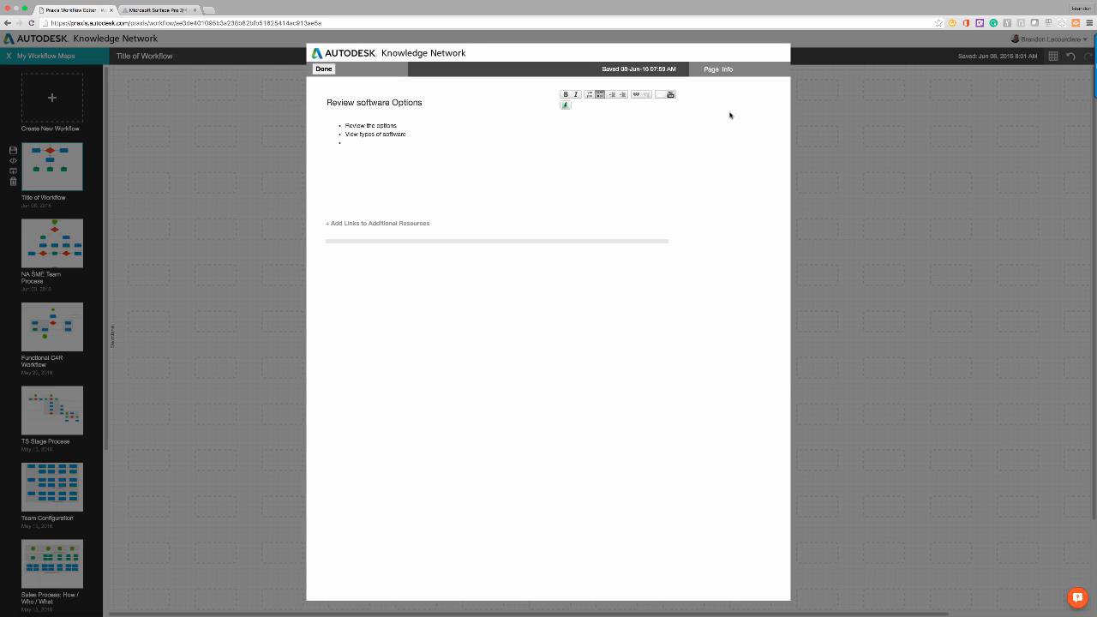
Examine the video embed and Screencast insertion options for the task's page without inserting anything.
click(670, 94)
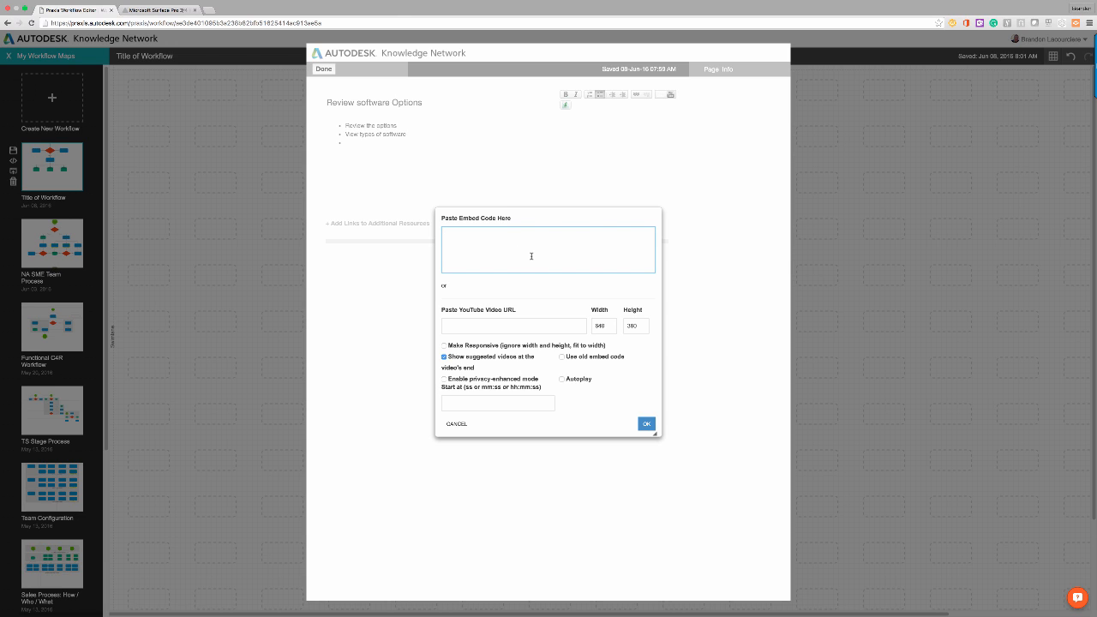
click(532, 187)
click(650, 422)
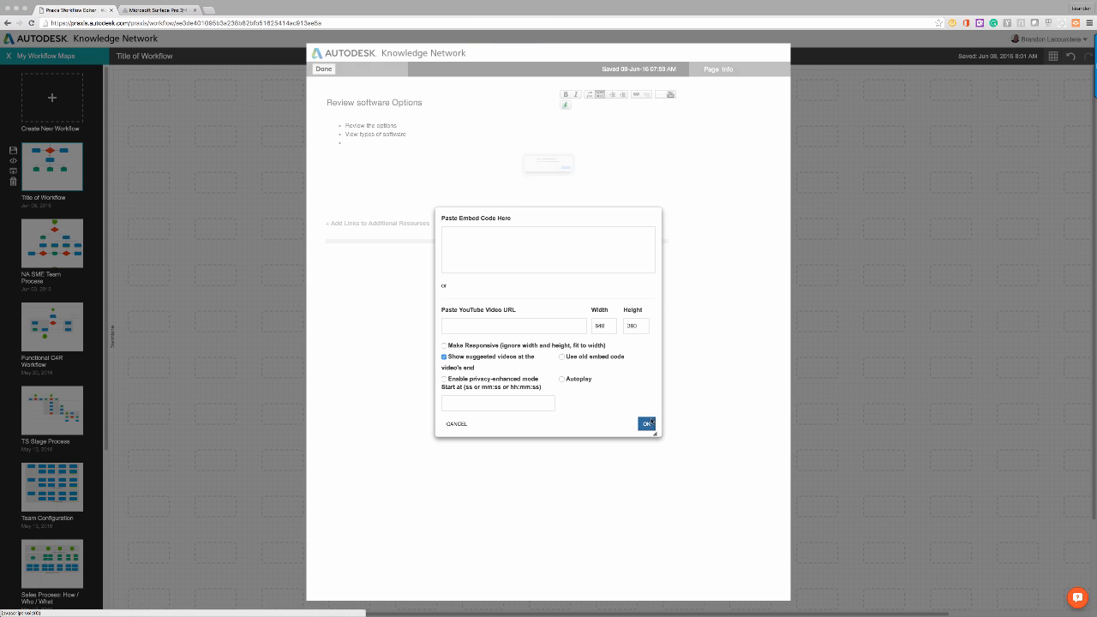
click(604, 184)
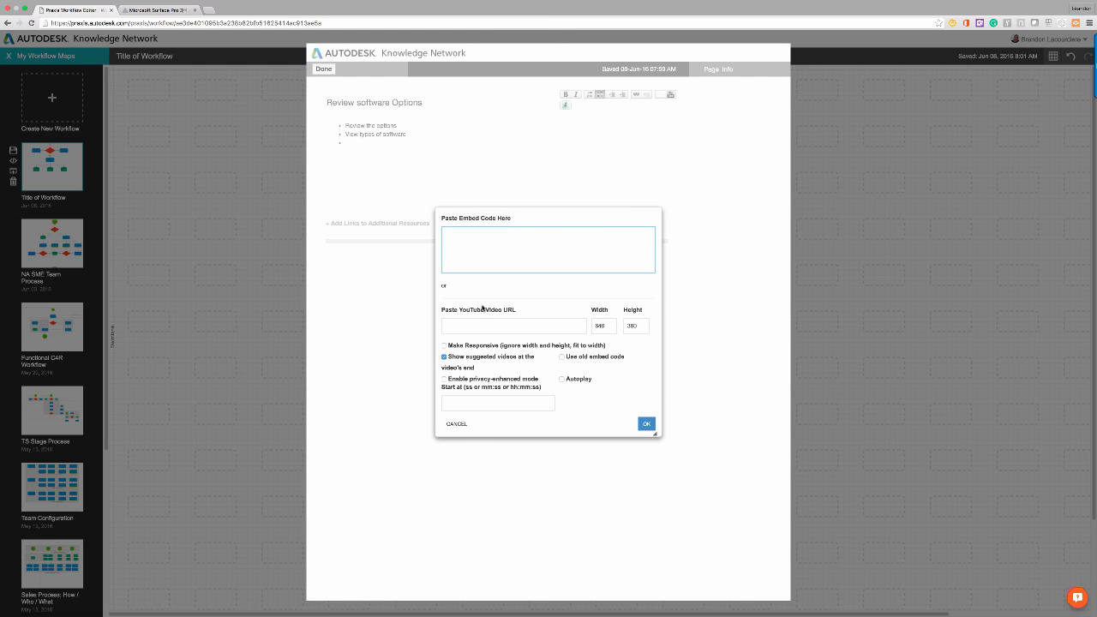
click(459, 424)
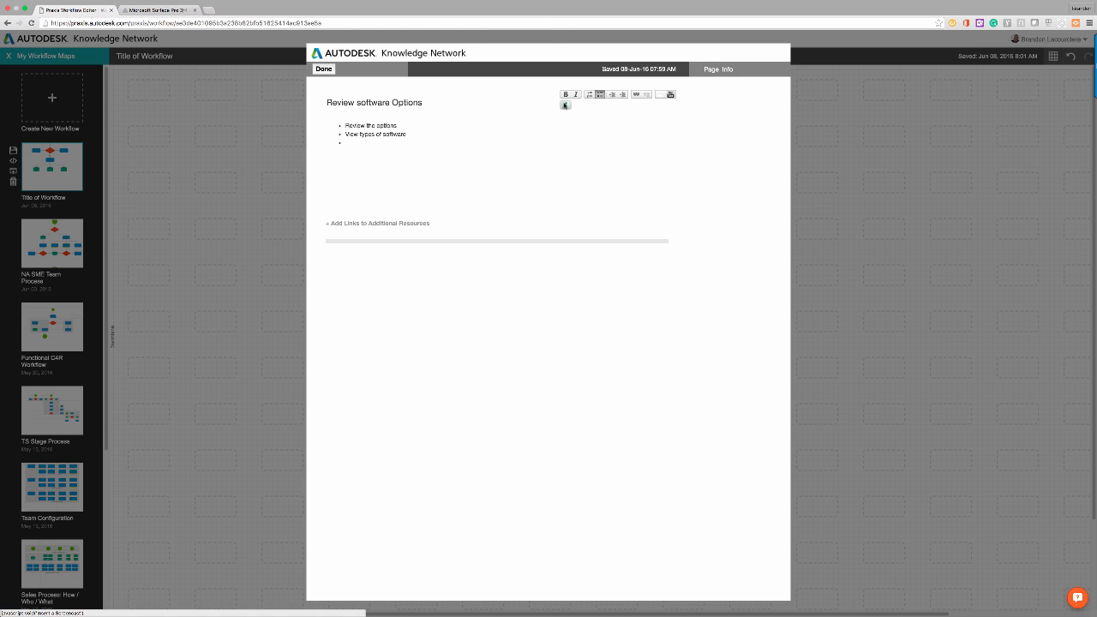
click(565, 104)
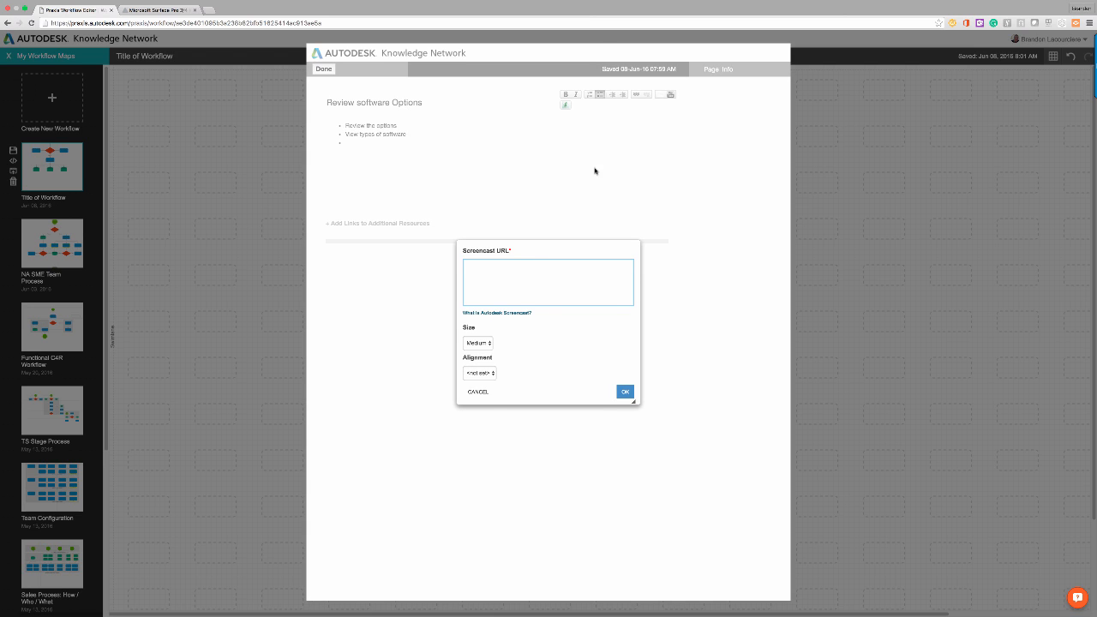
click(478, 391)
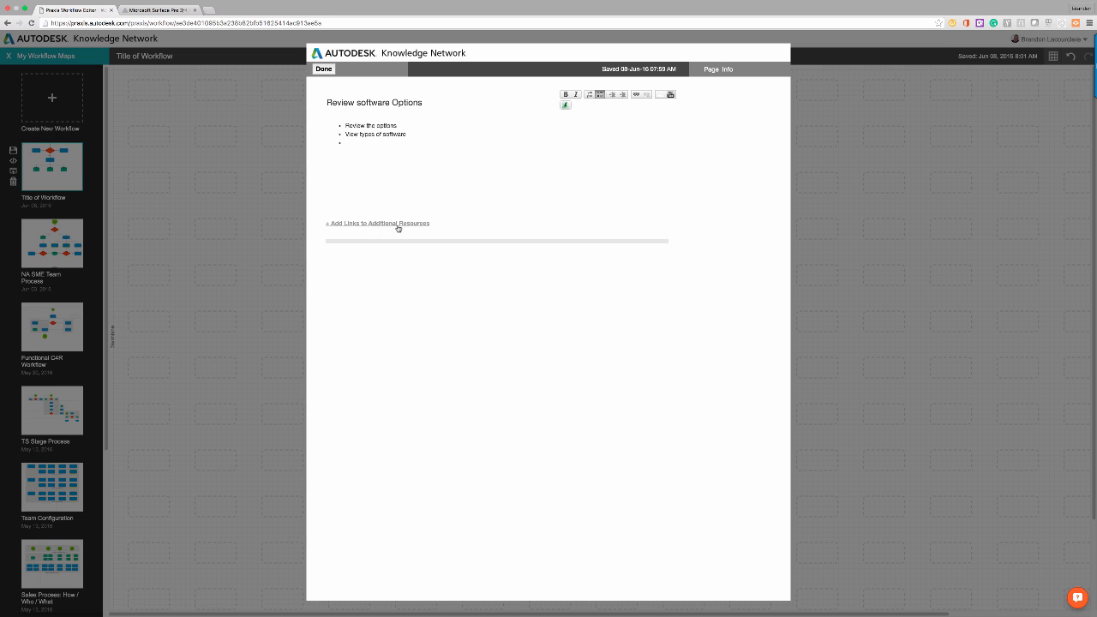
Add an Additional Resources link section to the task's page without entering a link, and return to the workflow diagram.
click(399, 225)
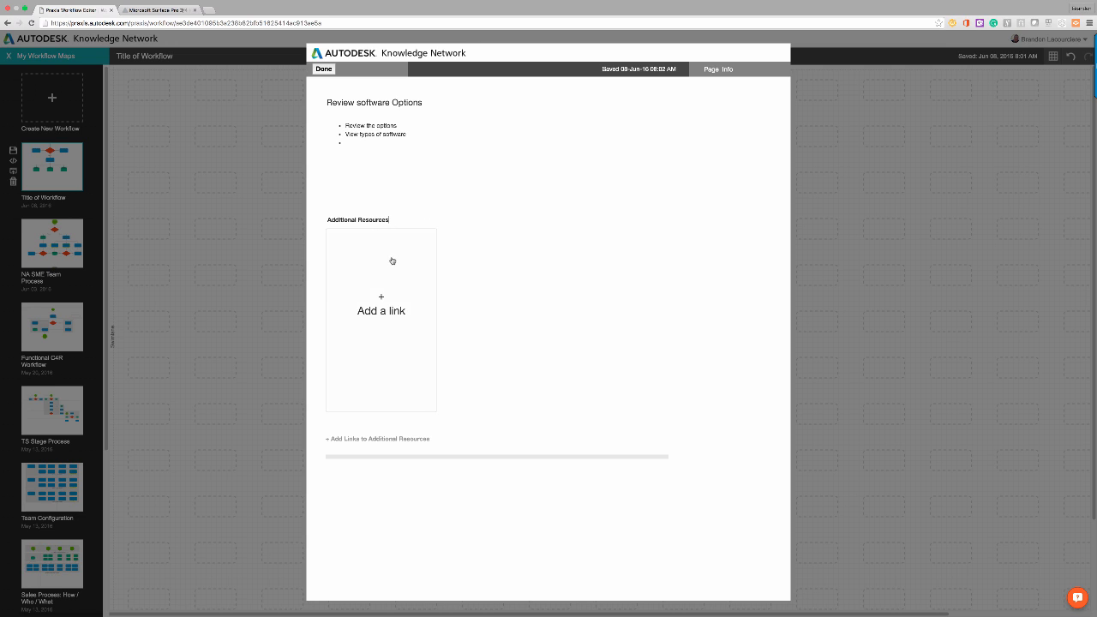
click(388, 310)
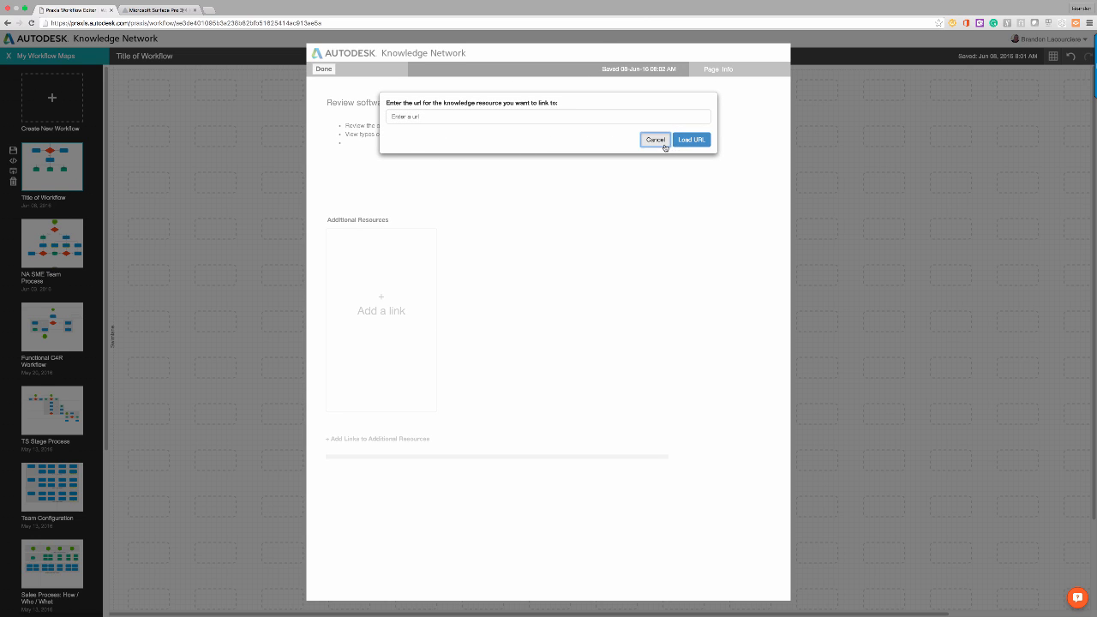
click(656, 140)
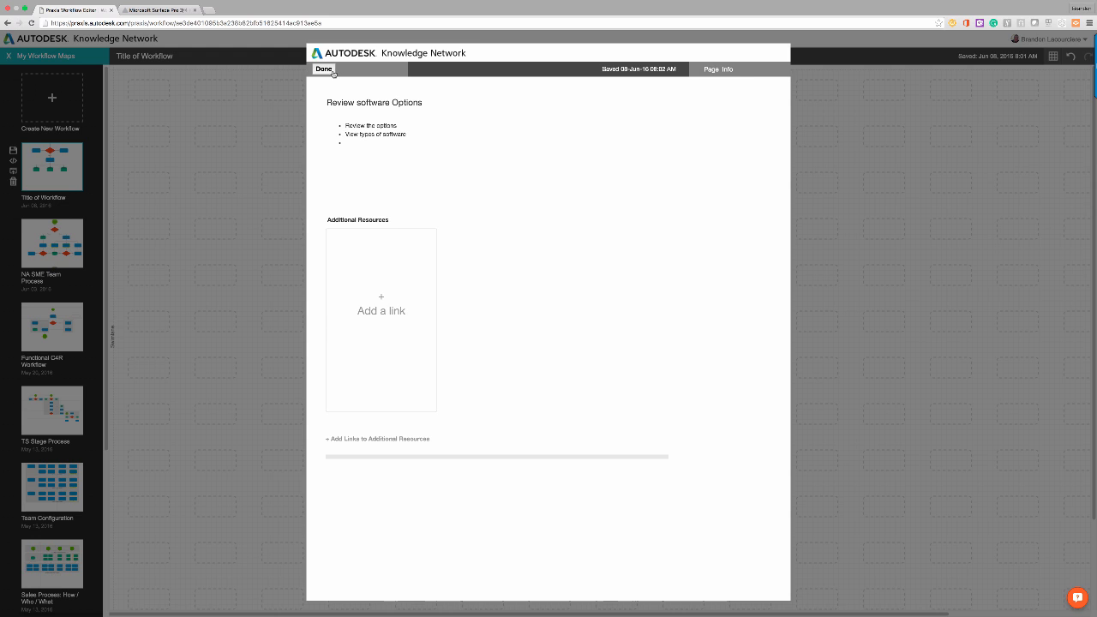
click(332, 71)
click(347, 87)
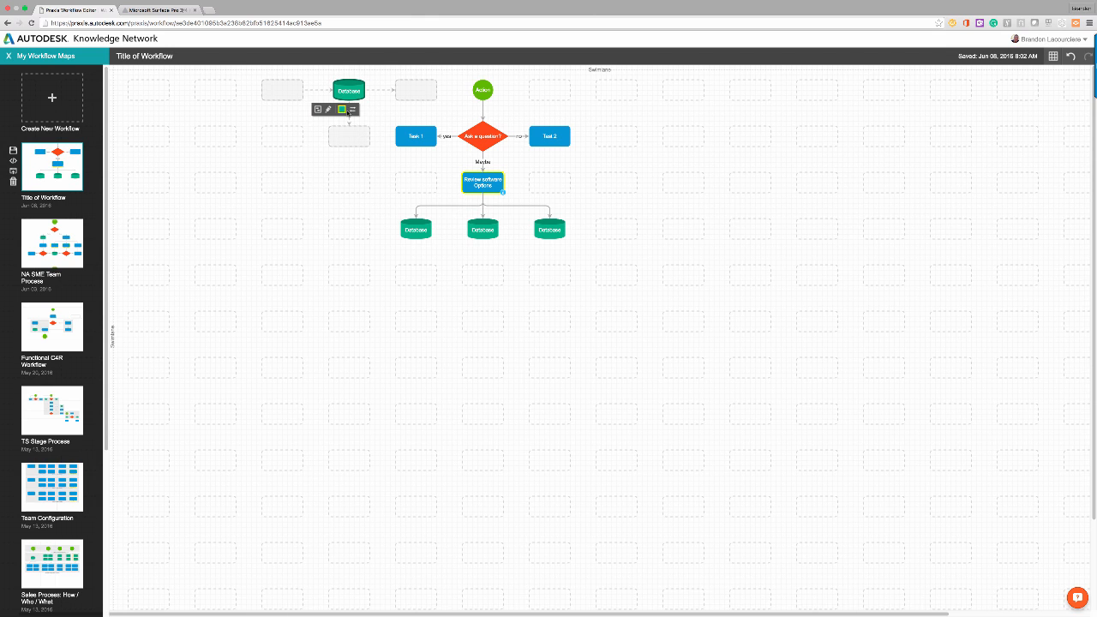
key(Delete)
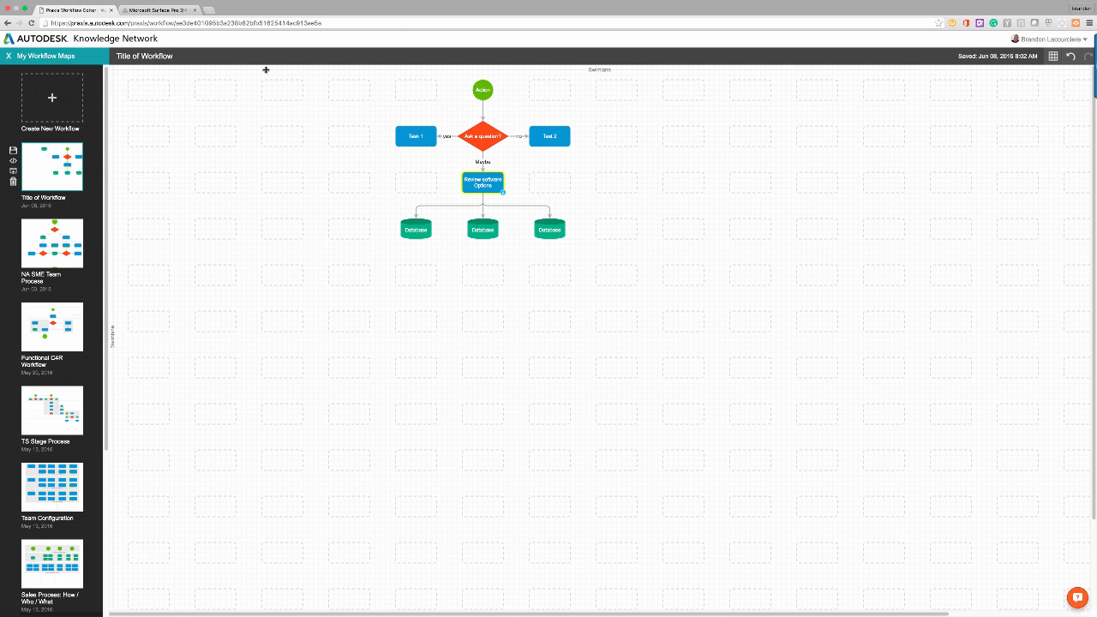
Add three horizontal swimlane dividers: below the Action, below the decision row and below the "Review software Options" task.
drag(265, 69, 256, 109)
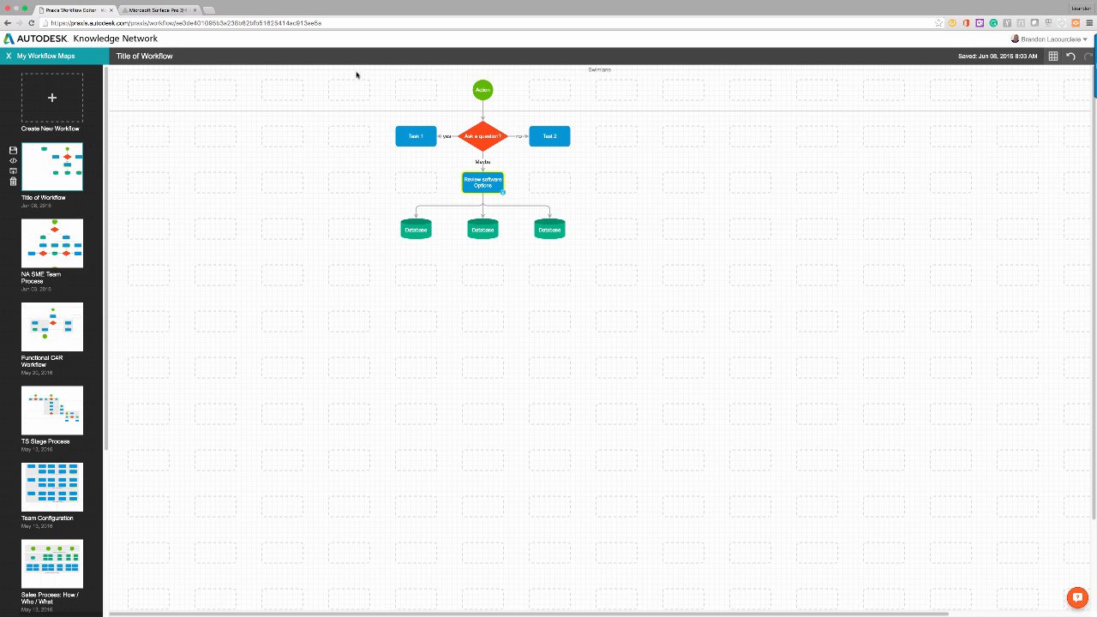
drag(354, 69, 335, 155)
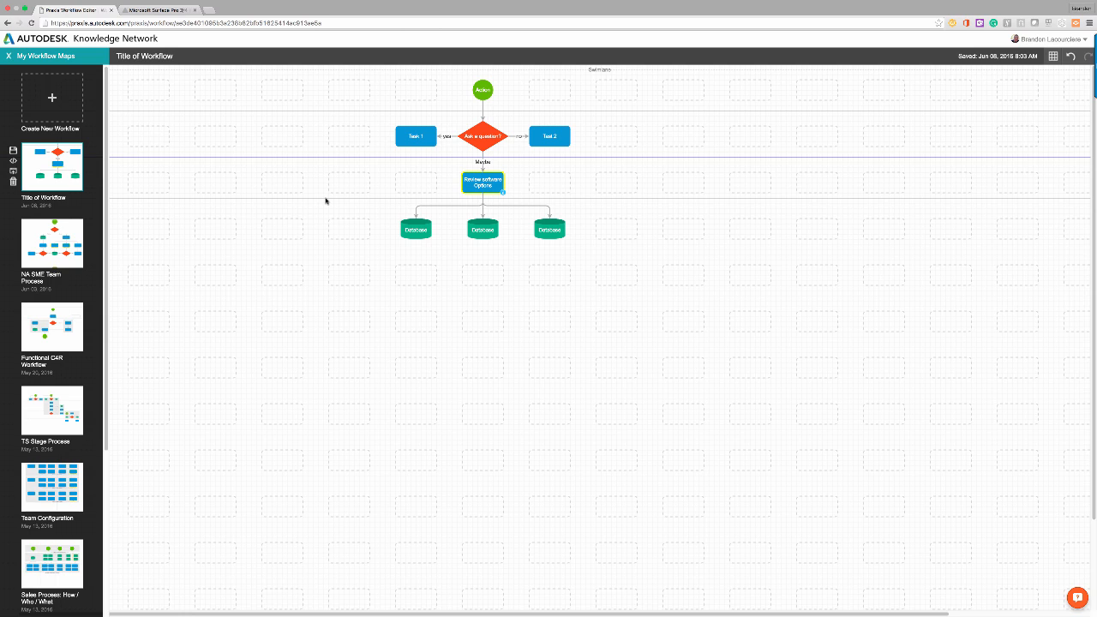
drag(335, 155, 326, 200)
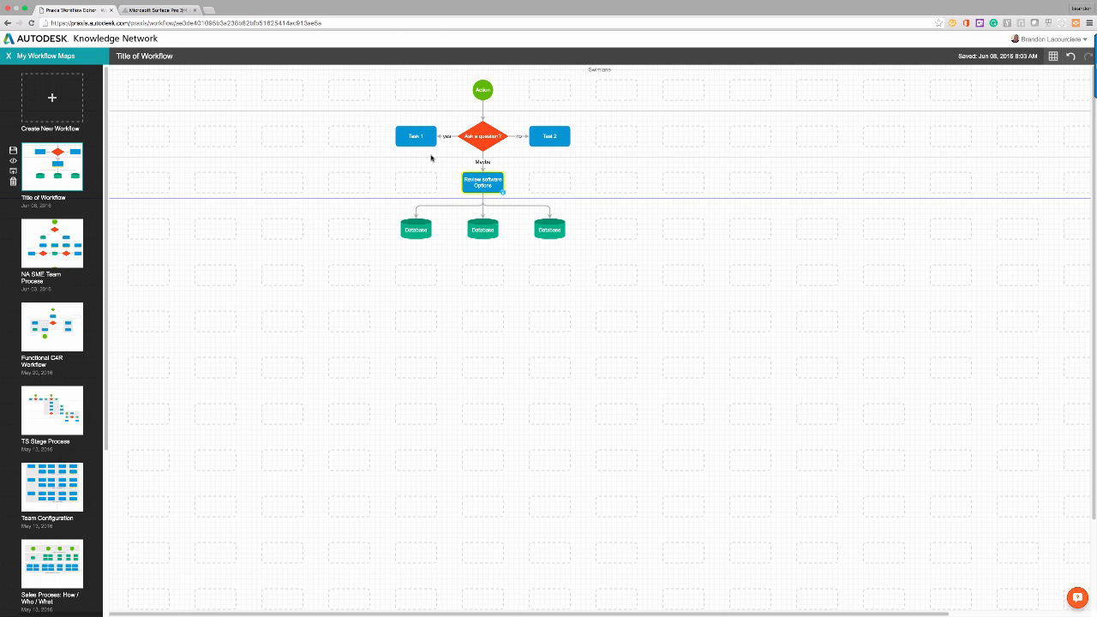
click(253, 112)
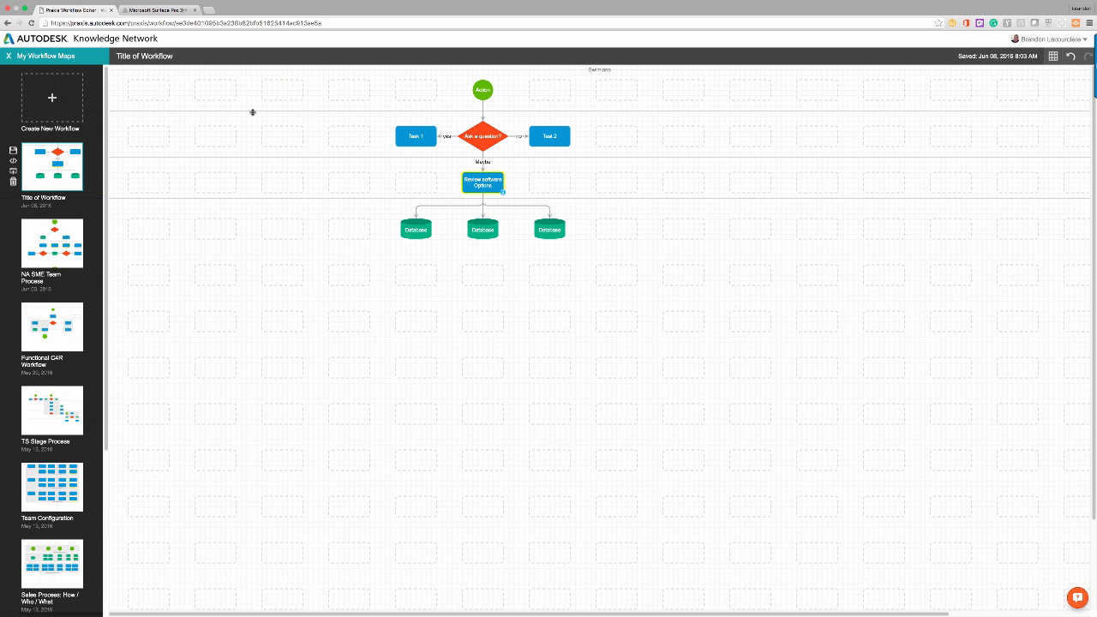
click(253, 111)
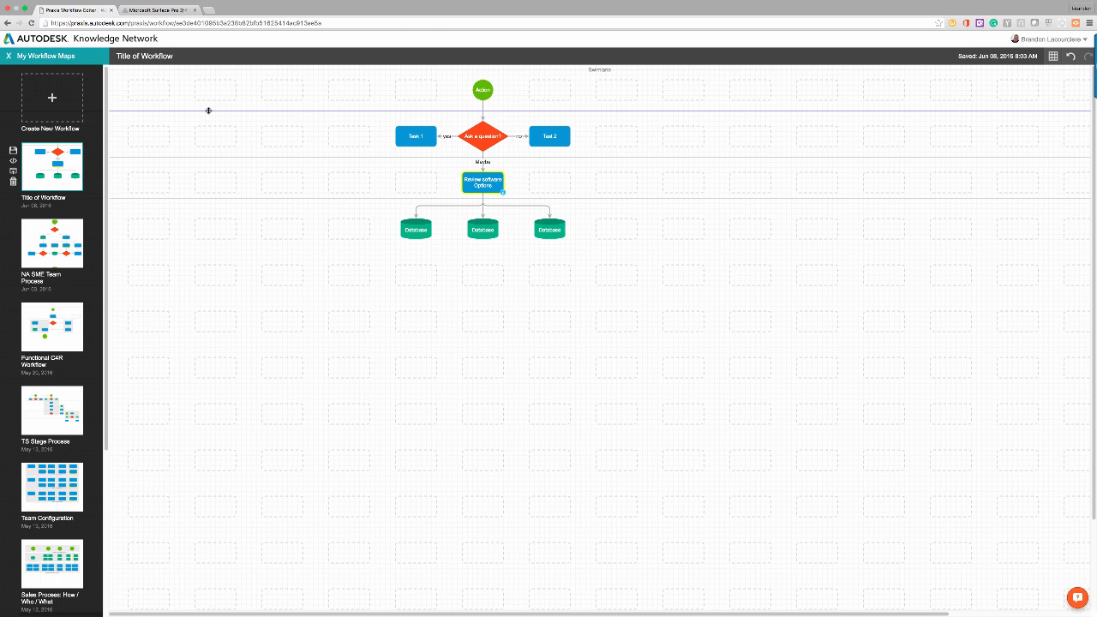
Add an annotation reading "Start of Process" at the left end of the first swimlane, just above its divider.
mouse_move(152, 105)
click(155, 108)
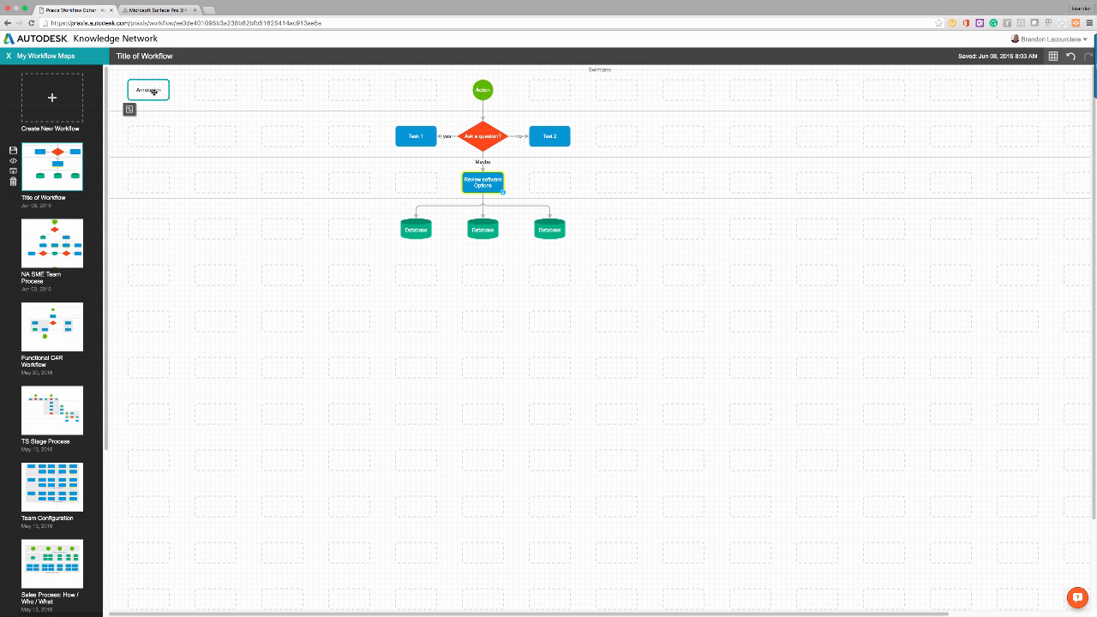
drag(152, 105, 152, 109)
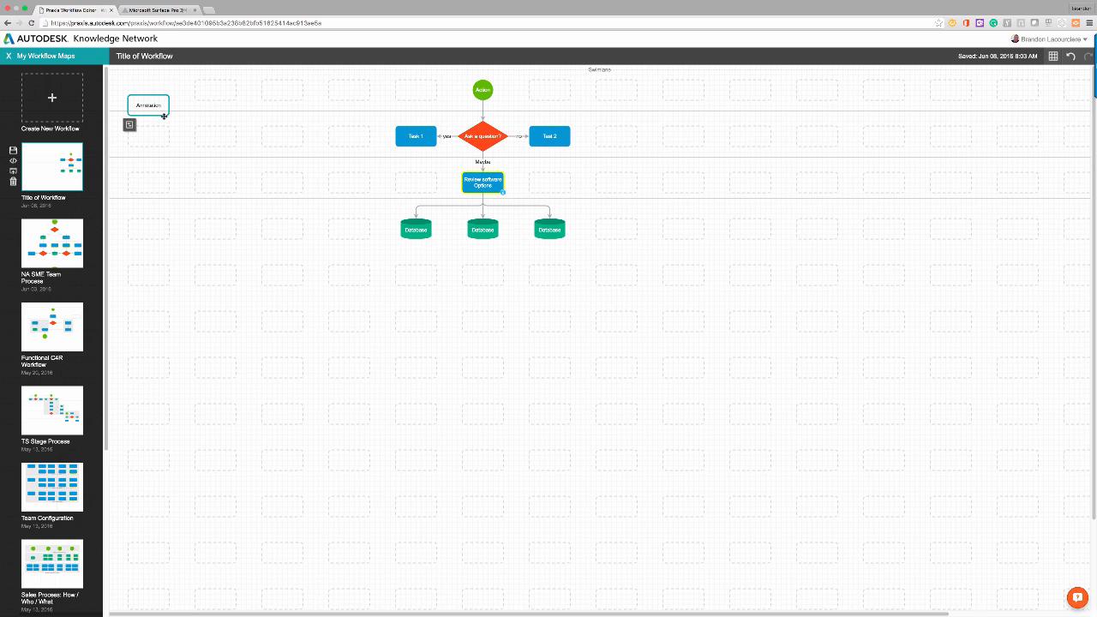
double_click(149, 105)
text(Start of Process)
click(193, 130)
Add an annotation reading "Selecting Process Path" at the left end of the second swimlane, just above its divider, and delete the stray task beside it.
mouse_move(151, 146)
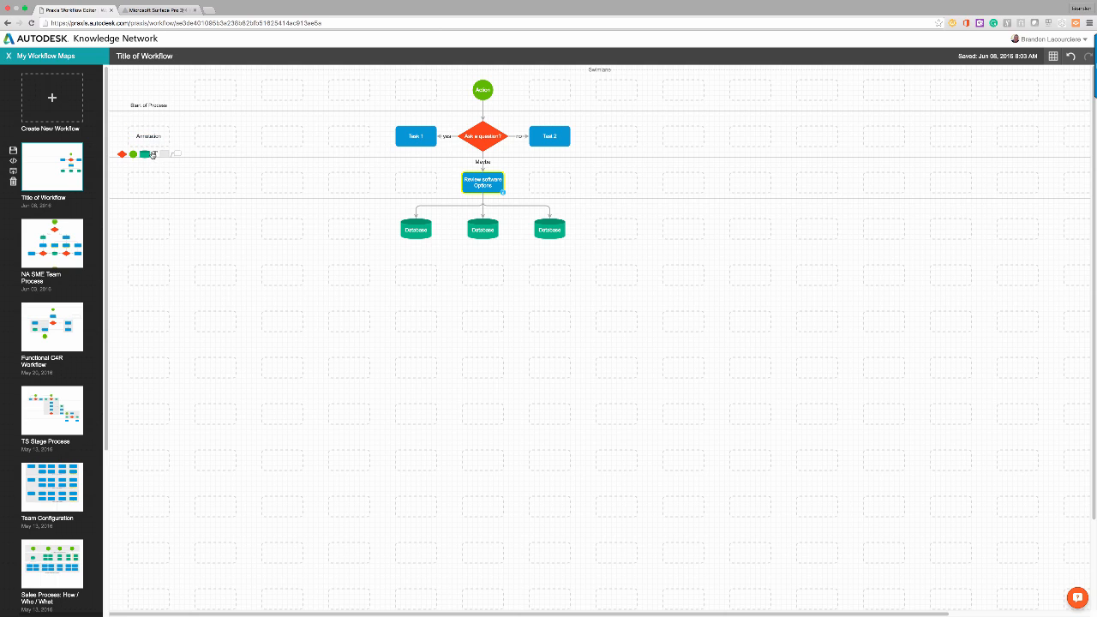
click(156, 154)
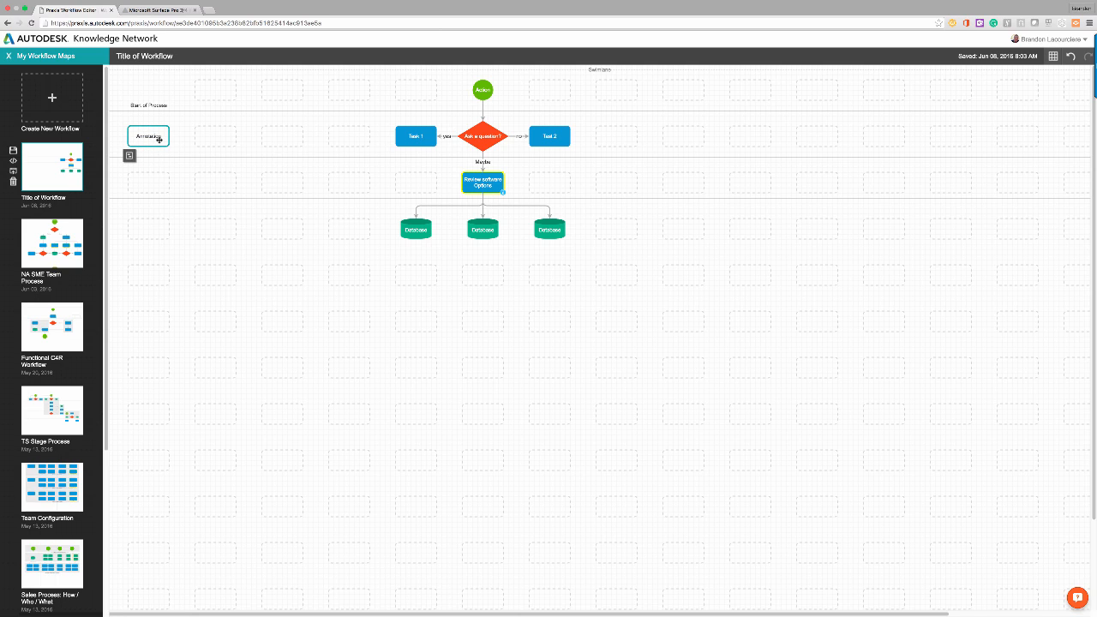
double_click(159, 138)
text(Selecting Process R)
text(ath)
click(211, 144)
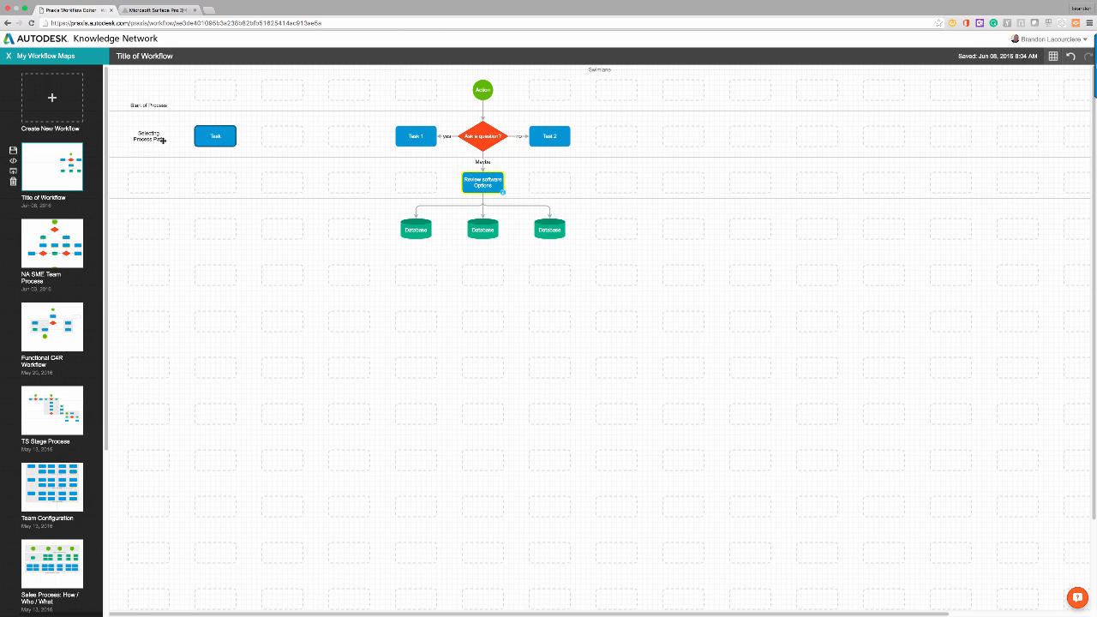
click(153, 139)
drag(151, 139, 151, 155)
click(224, 136)
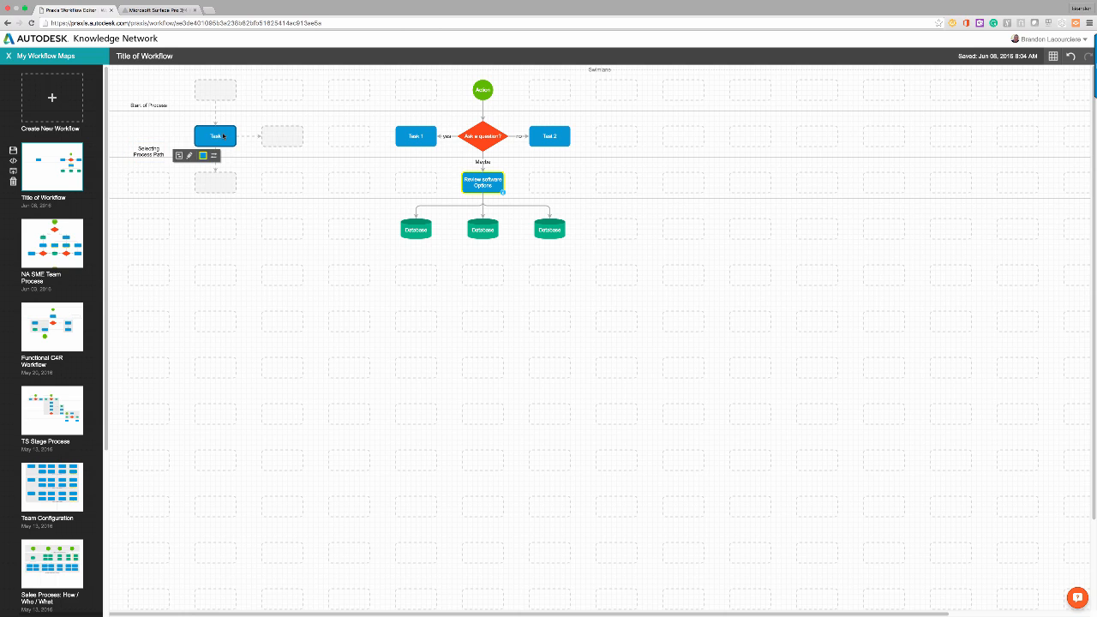
key(Delete)
Add an annotation reading "Software Selection" at the left end of the third swimlane, just above its divider.
mouse_move(156, 183)
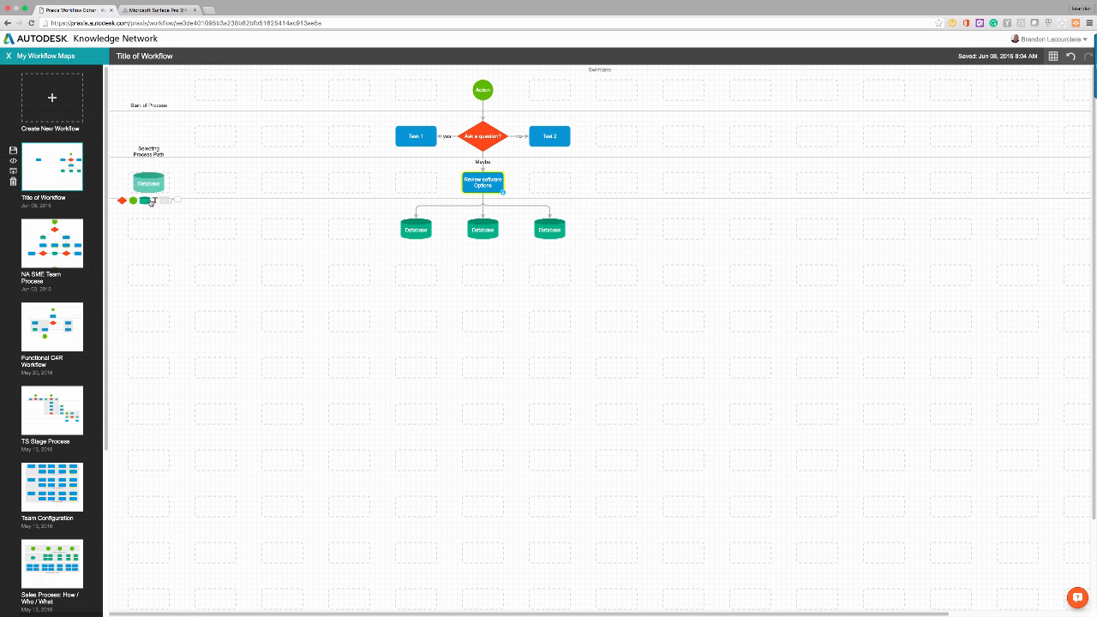
click(154, 202)
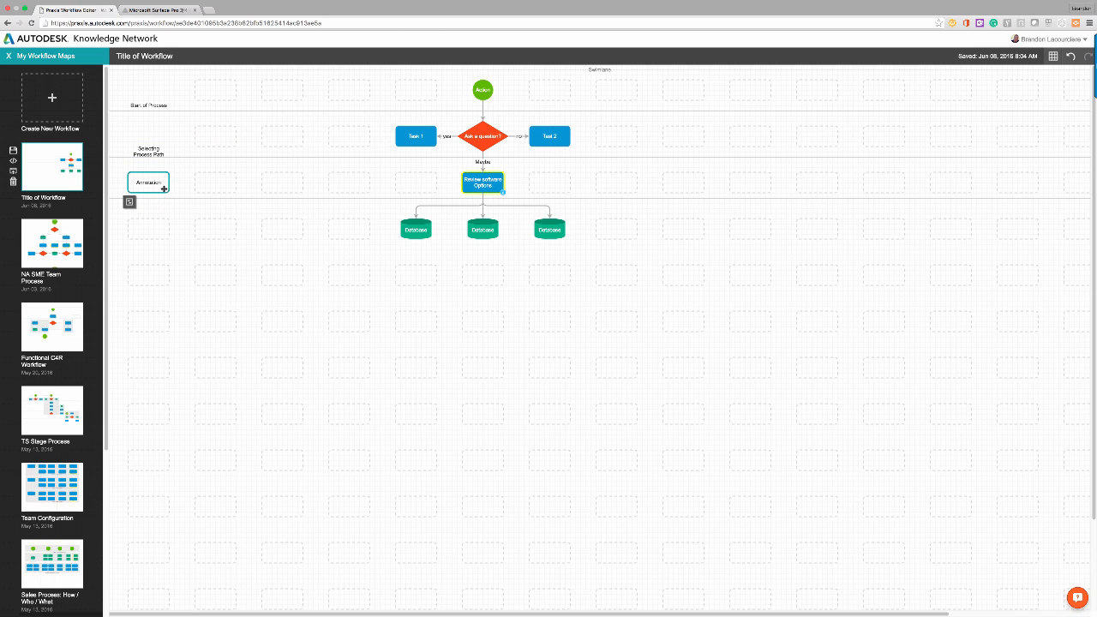
double_click(155, 182)
text(Software)
text(Selection)
click(158, 174)
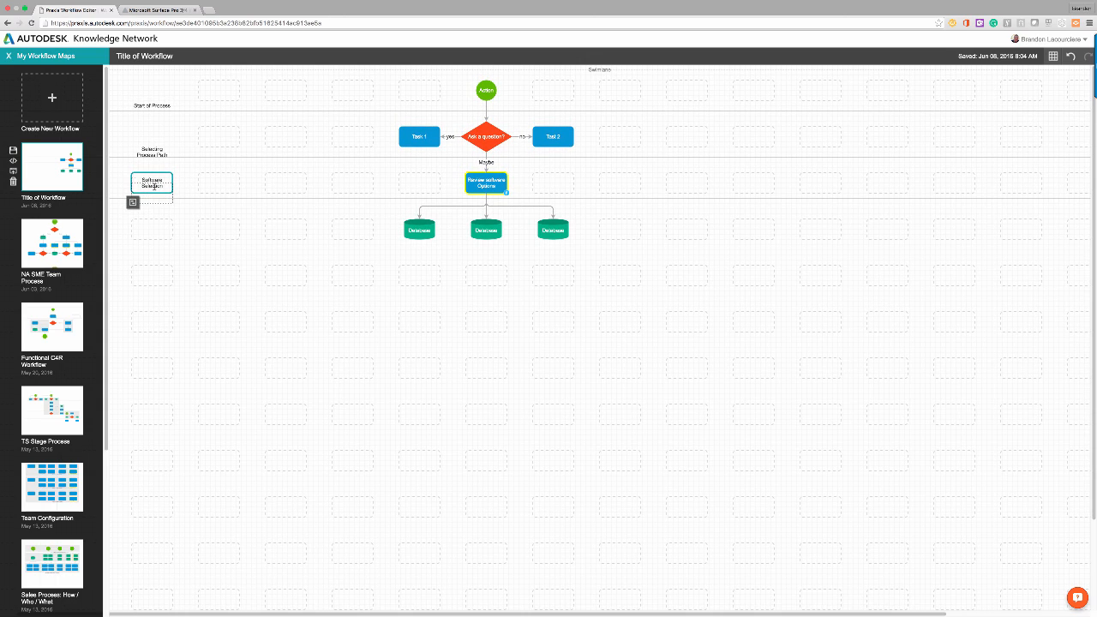
click(182, 223)
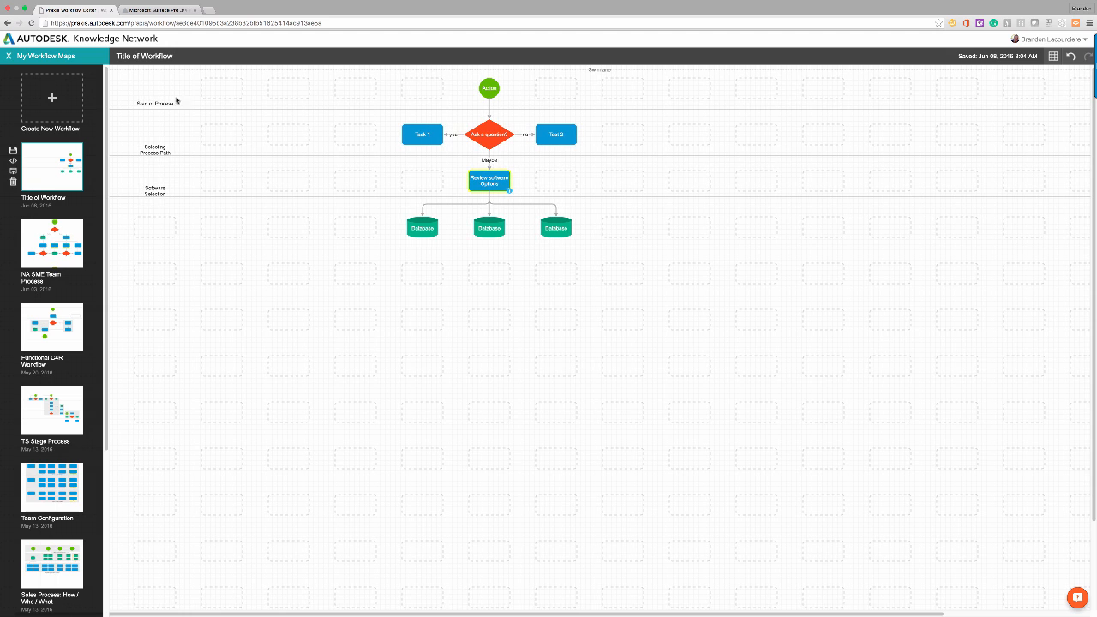
Rename the workflow as "Example Praxis".
click(147, 56)
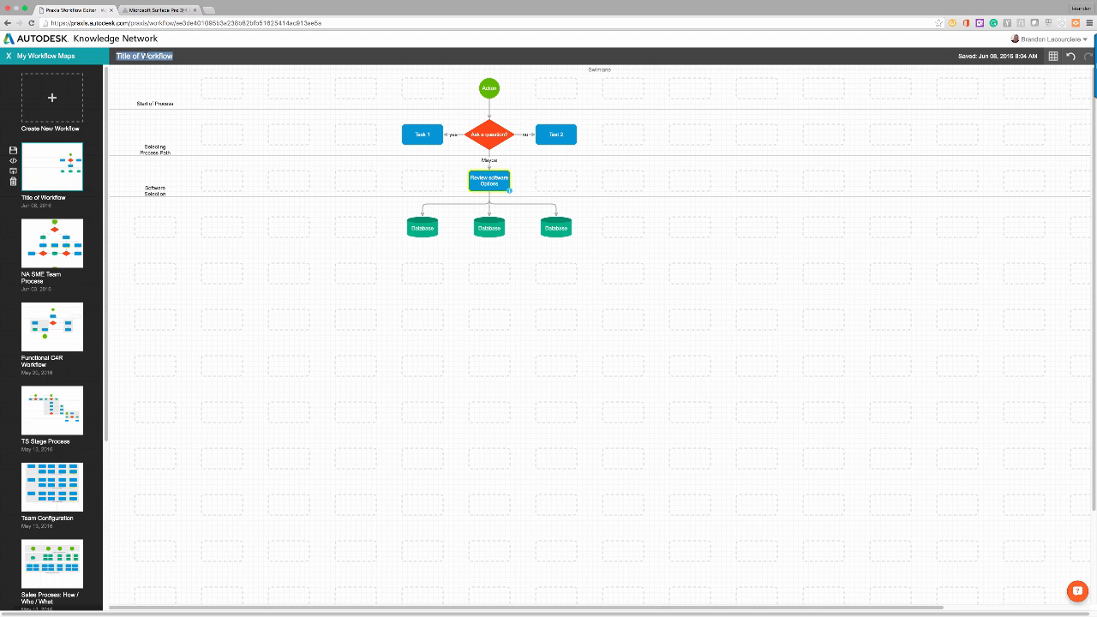
text(Example Praxis)
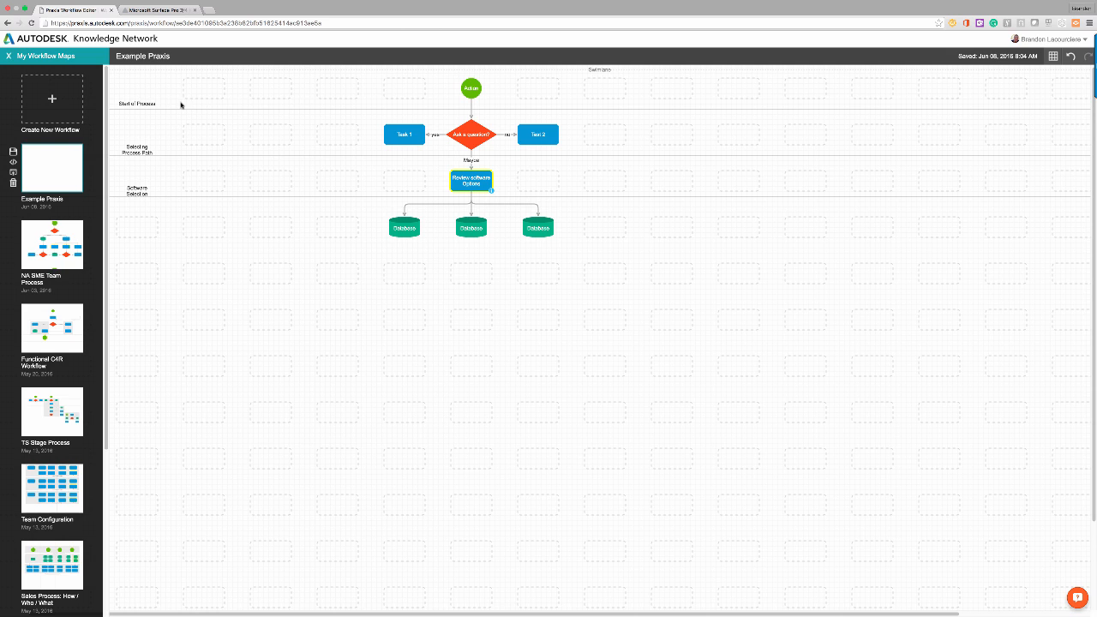
click(395, 181)
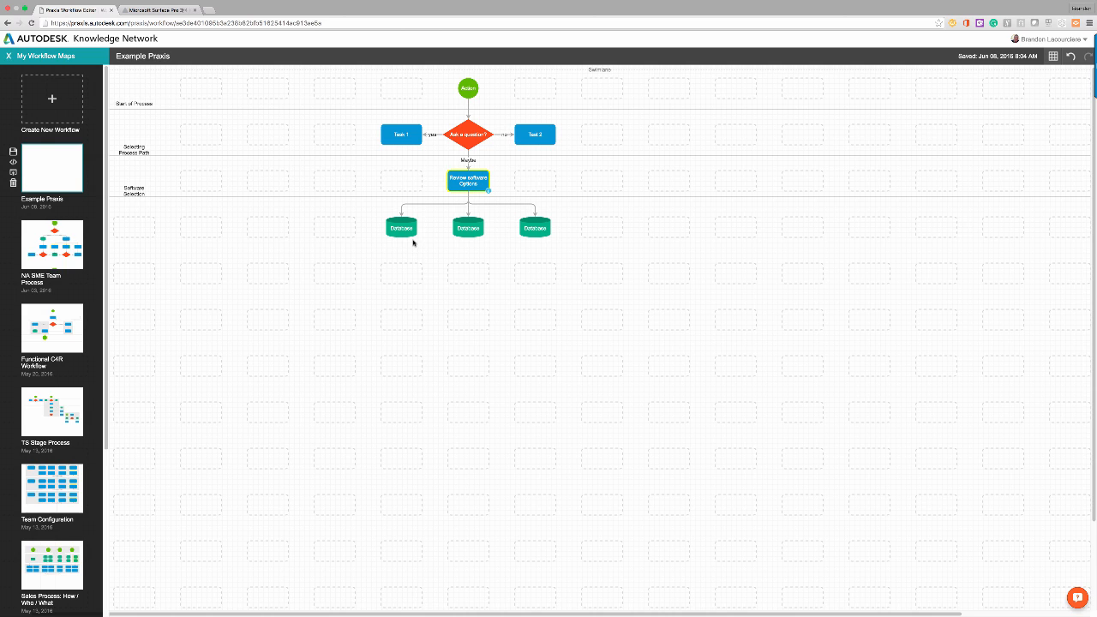
Add a container around the first database and enlarge it to enclose all three databases and their branching connectors.
scroll(413, 244, right, 1)
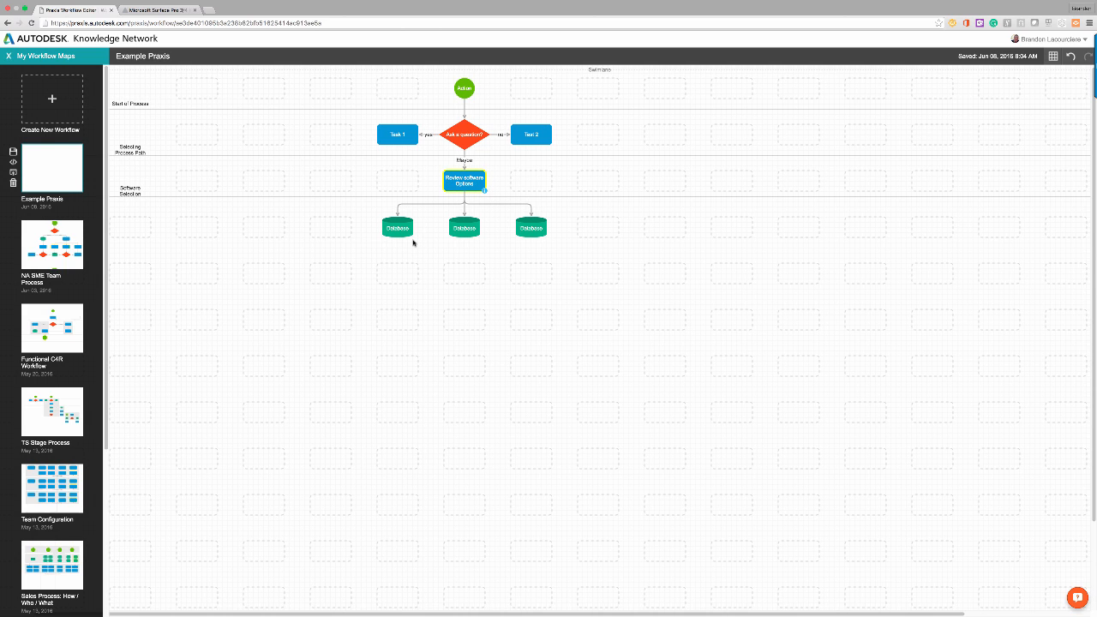
mouse_move(406, 238)
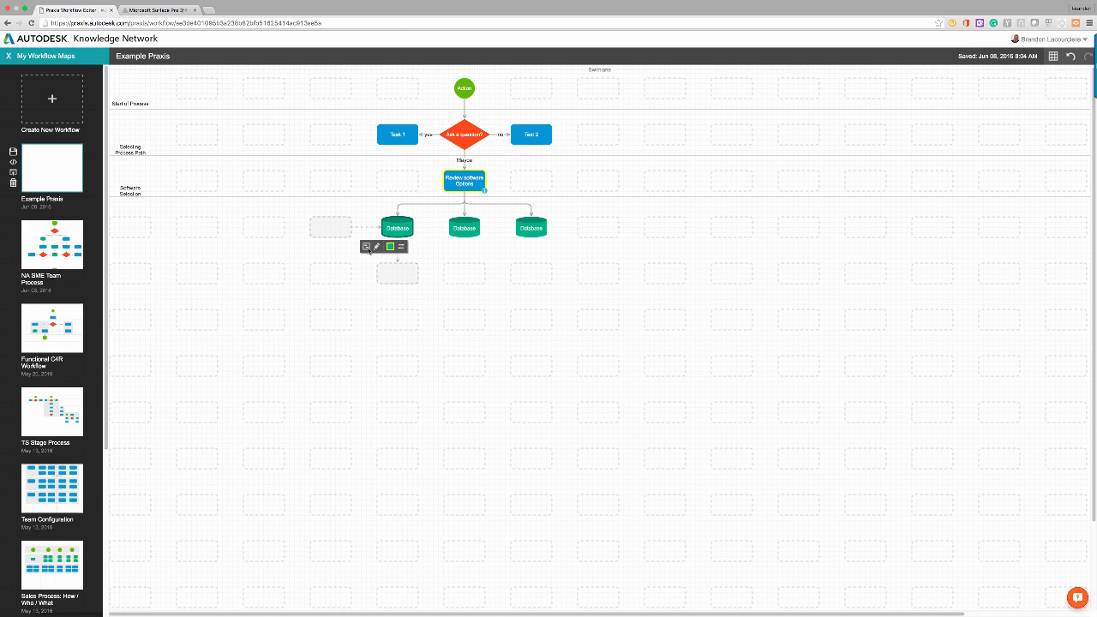
click(367, 248)
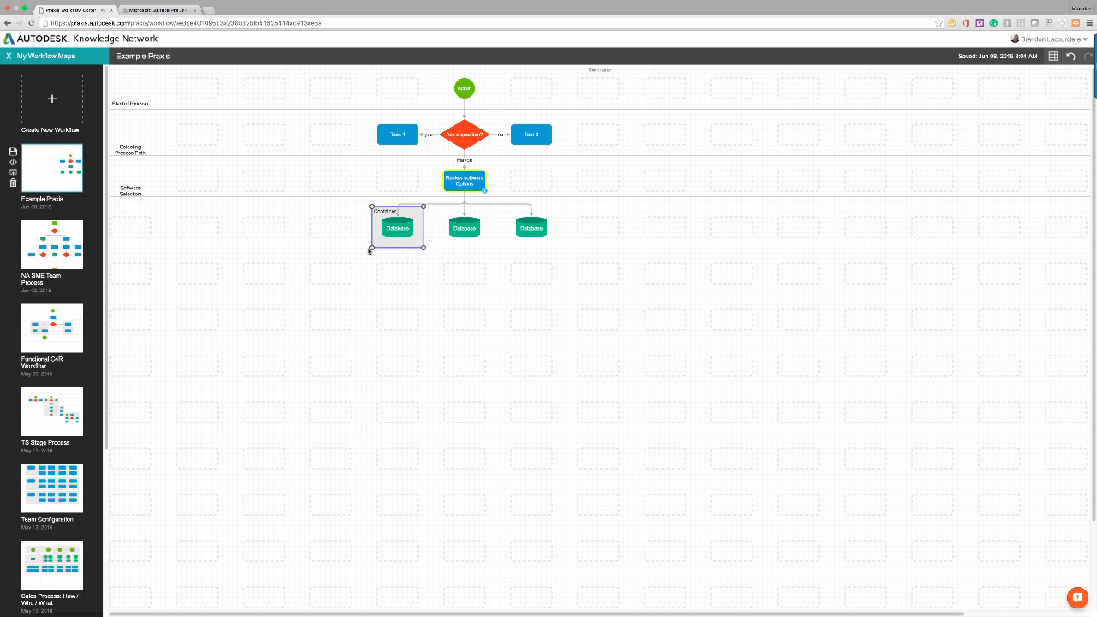
drag(423, 248, 555, 250)
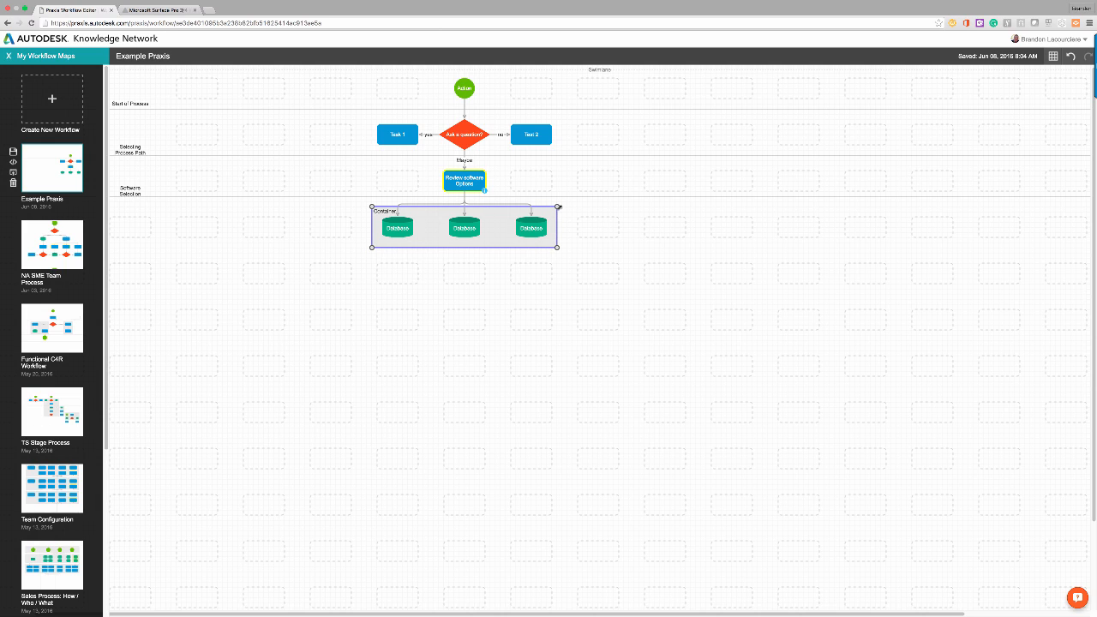
drag(556, 207, 556, 201)
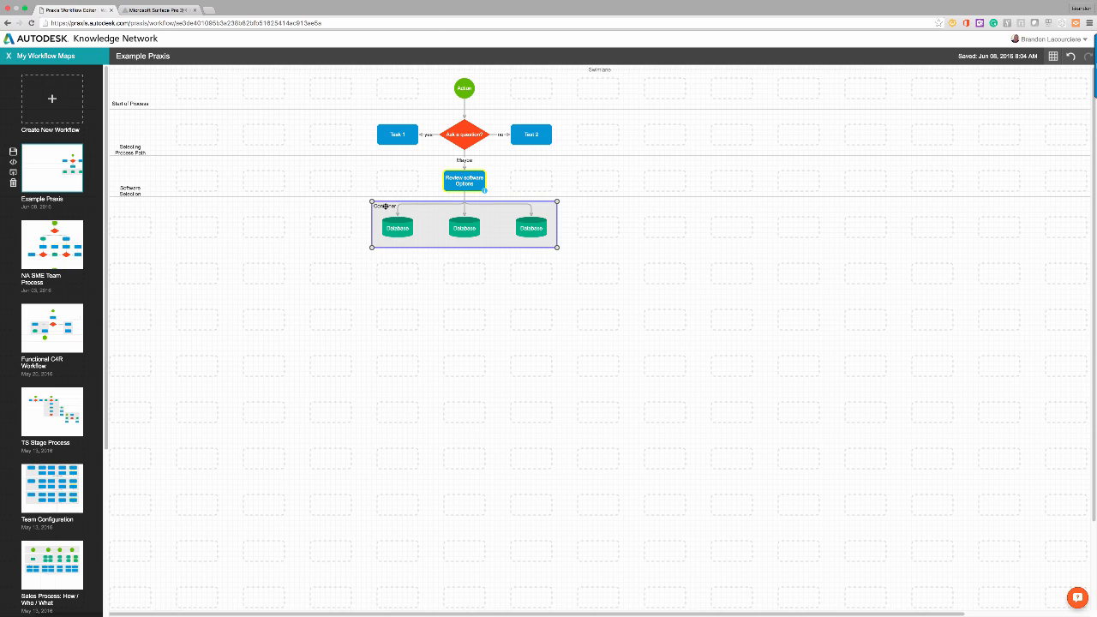
Title the container around the databases "Software Options".
double_click(385, 206)
text(Software Options)
click(426, 263)
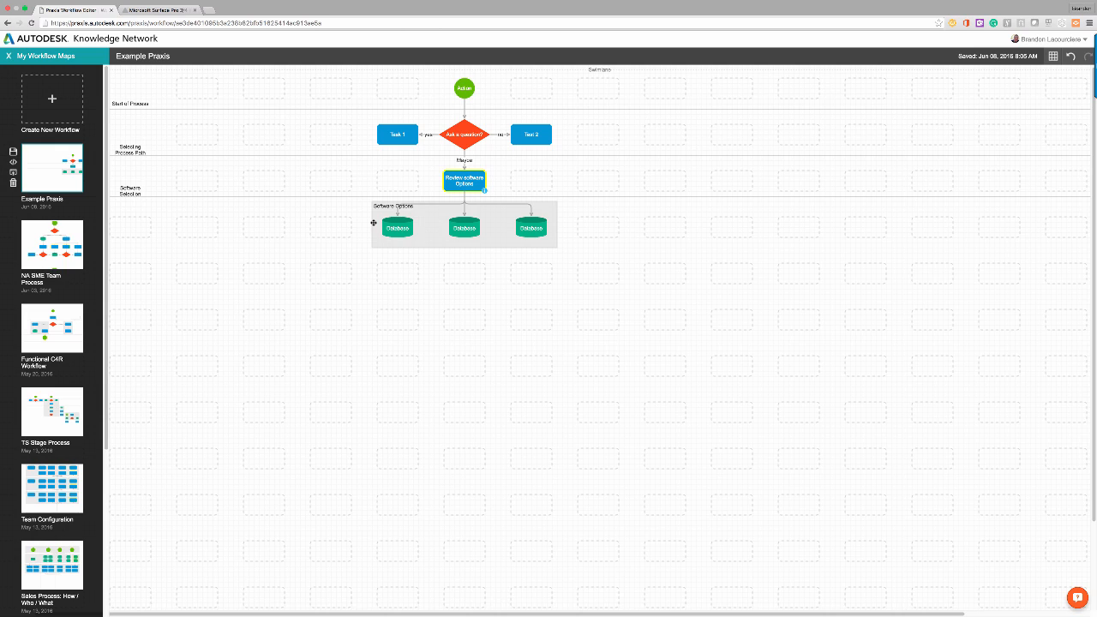
Move the "Software Options" container with its databases slightly lower, leaving a small gap beneath the third swimlane divider.
click(372, 224)
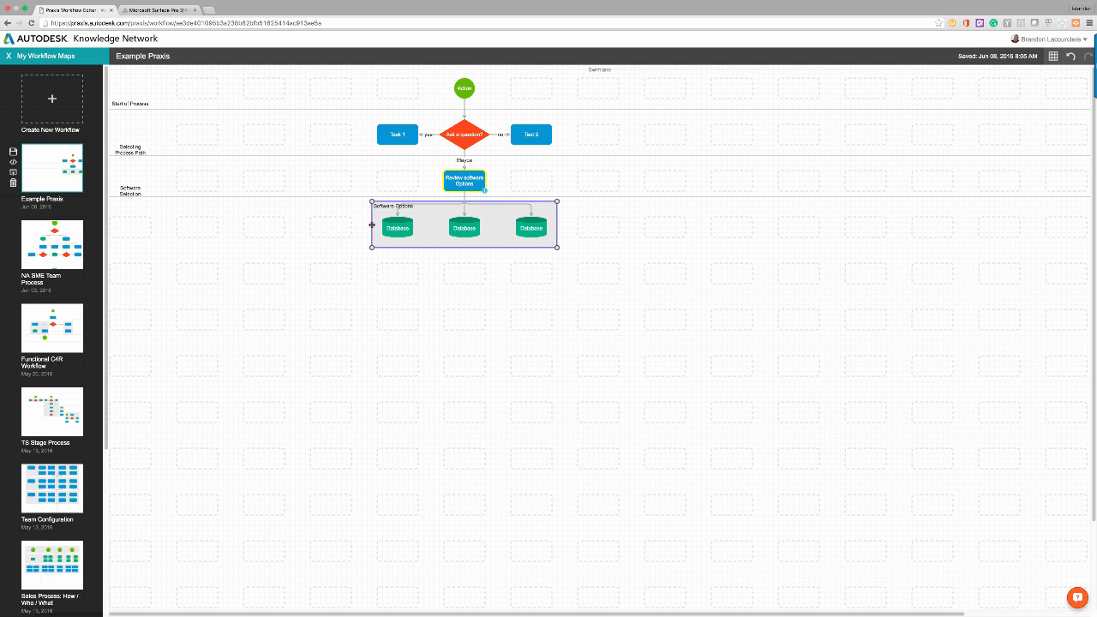
drag(372, 224, 370, 264)
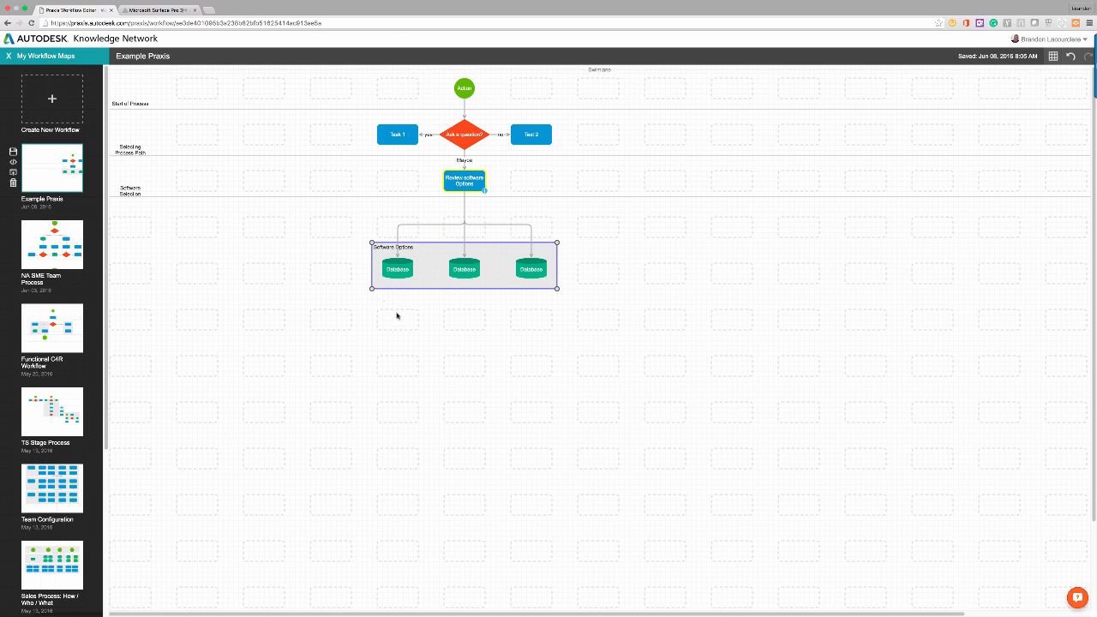
mouse_move(446, 329)
drag(442, 279, 439, 260)
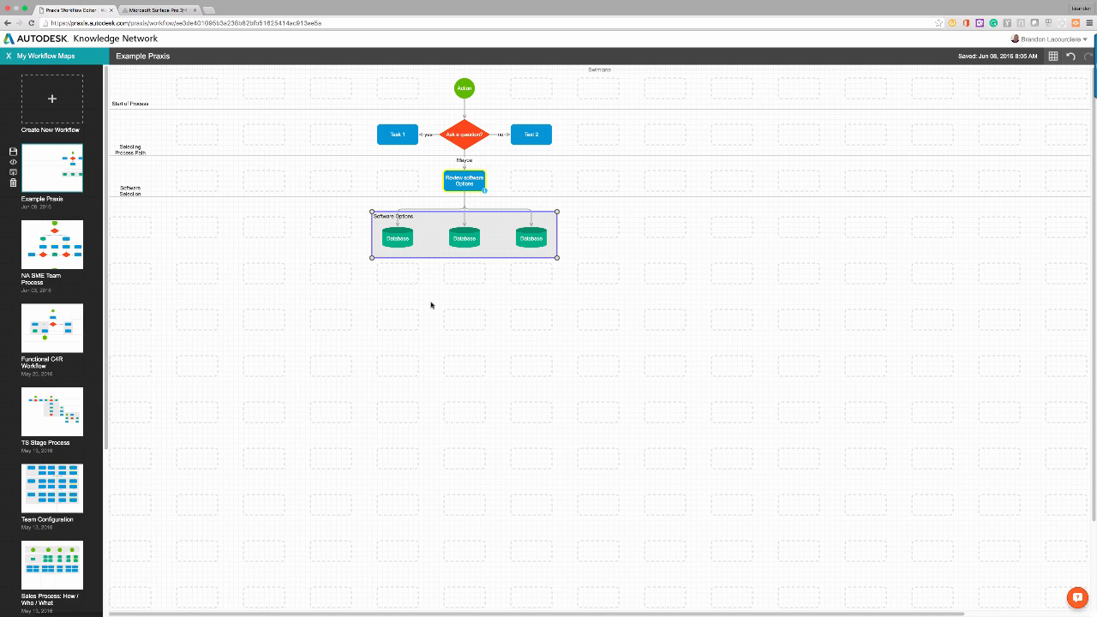
click(588, 212)
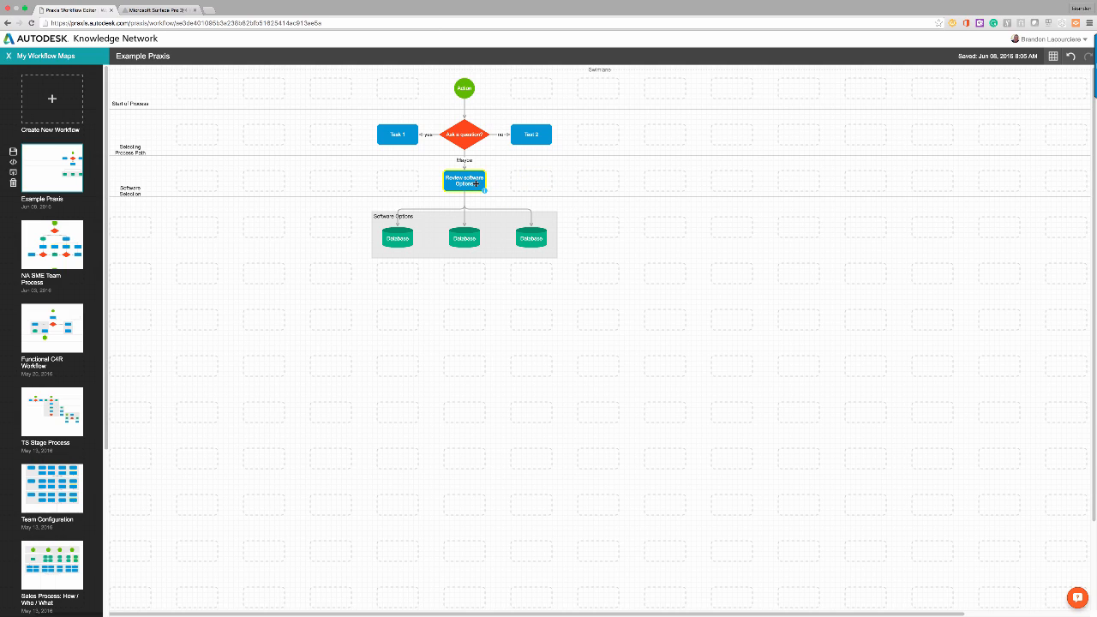
Add a callout reading "Options may change" beside the "Review software Options" task, with its pointer ending on that task.
mouse_move(521, 182)
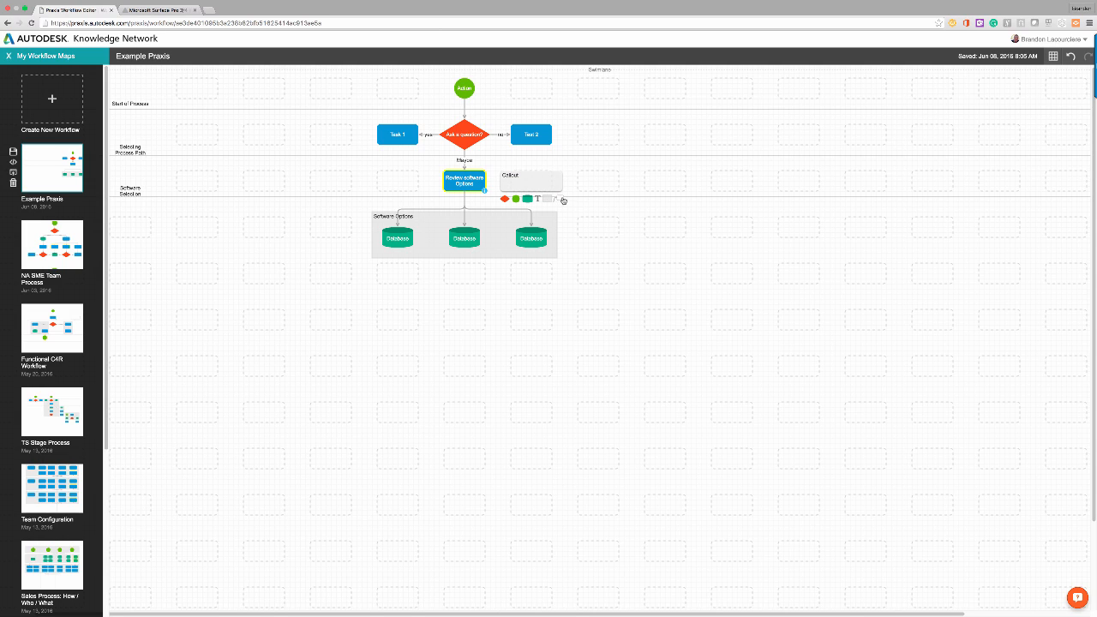
click(562, 200)
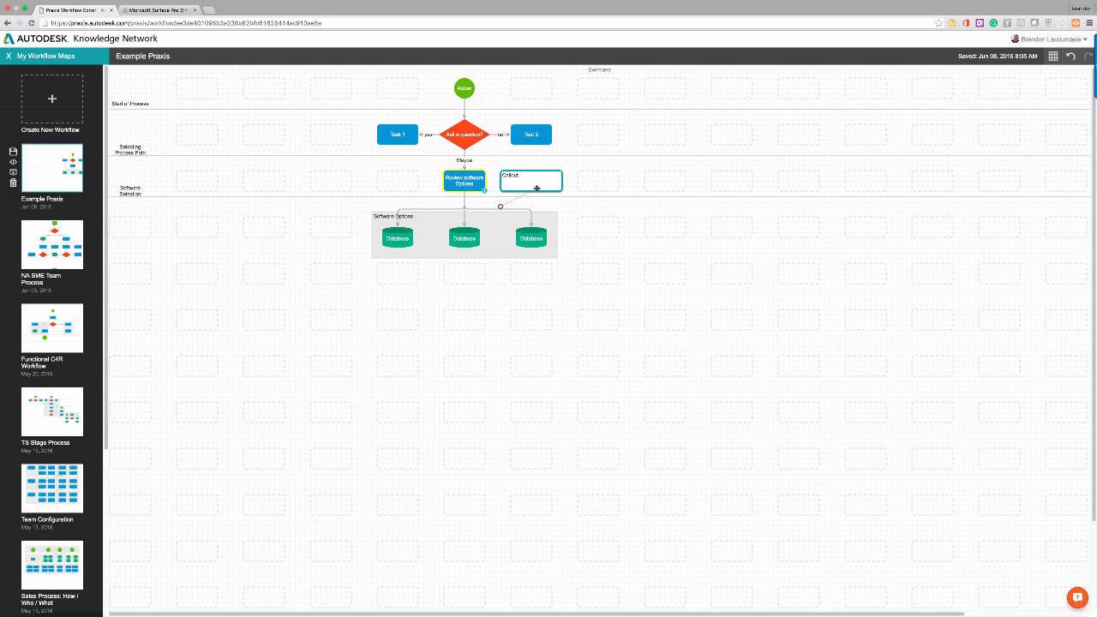
drag(536, 187, 481, 185)
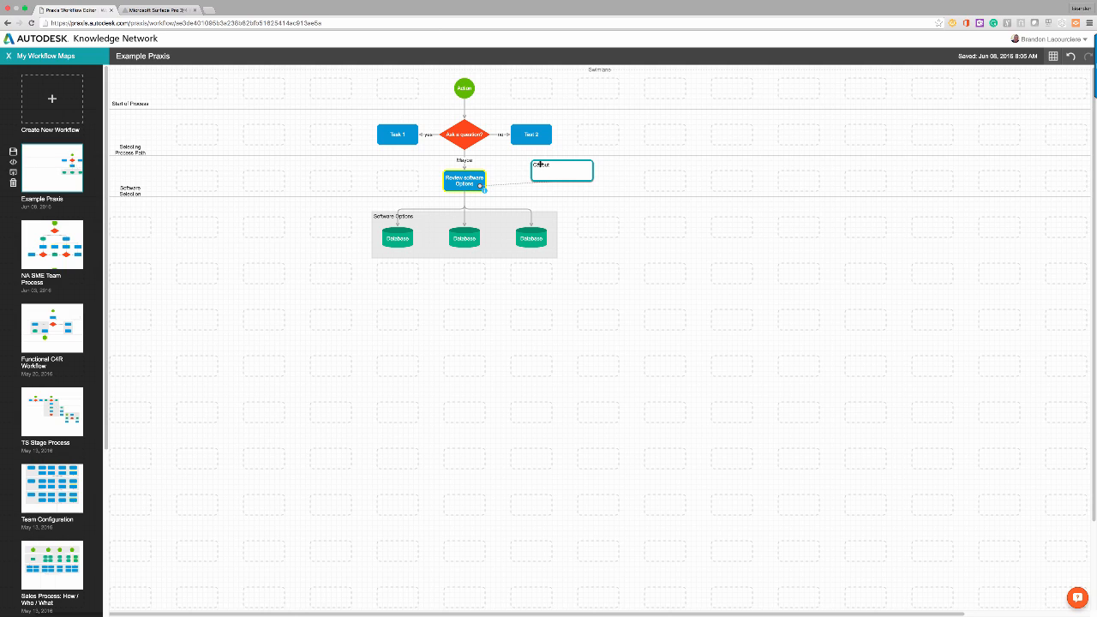
double_click(539, 163)
text(Options may change)
click(632, 188)
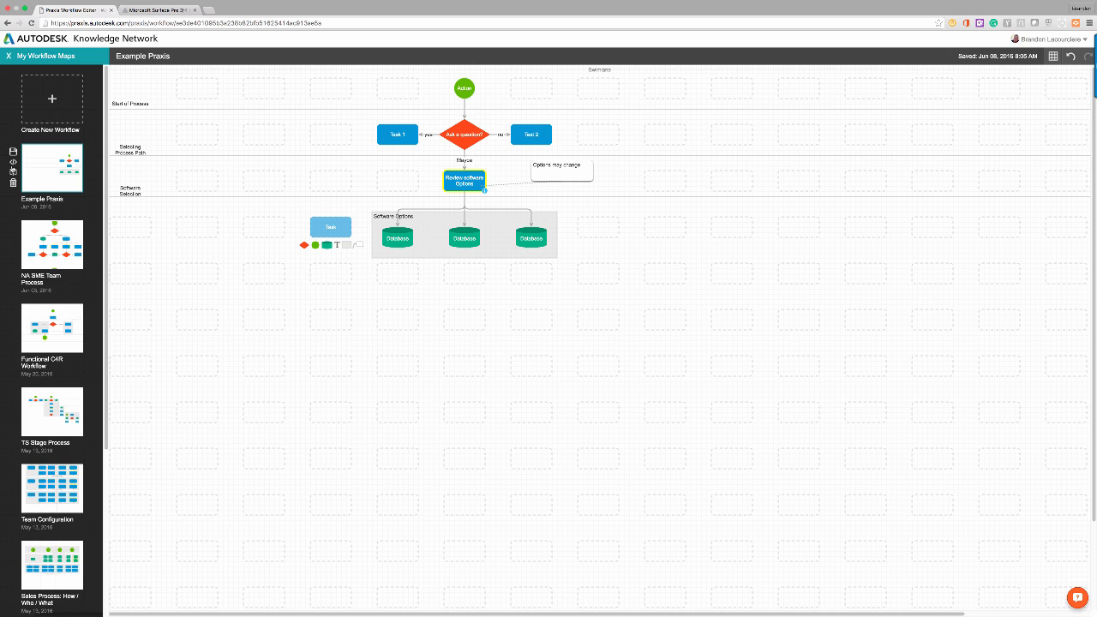
Open the workflow map's web link from its embed options, view the "Review software Options" task page there, and return to the diagram.
click(13, 161)
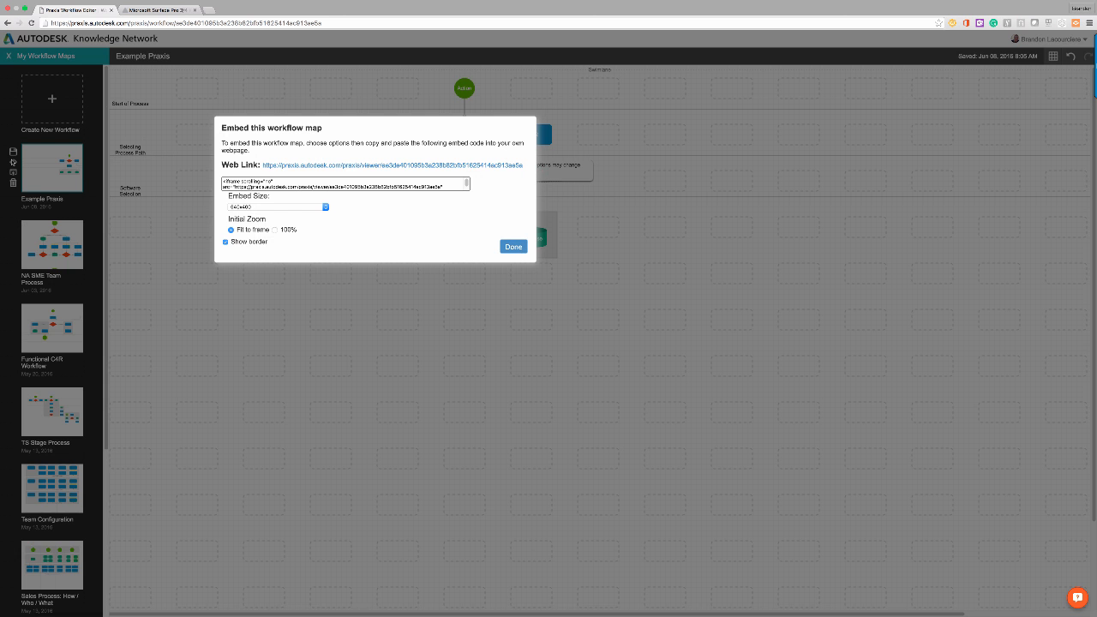
click(277, 165)
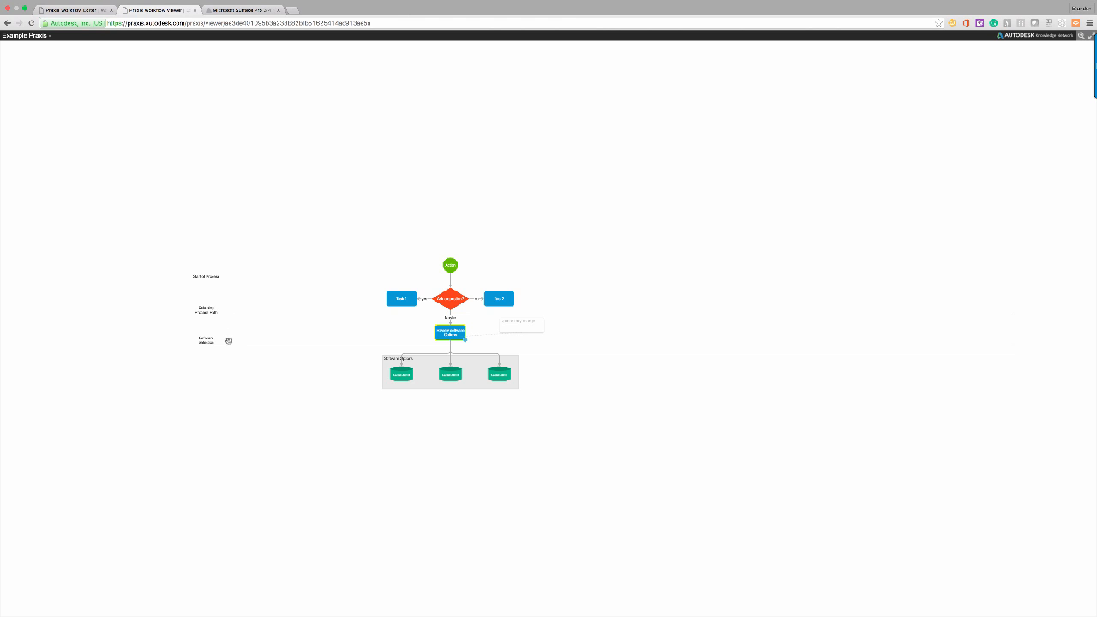
scroll(236, 357, up, 5)
scroll(236, 356, up, 3)
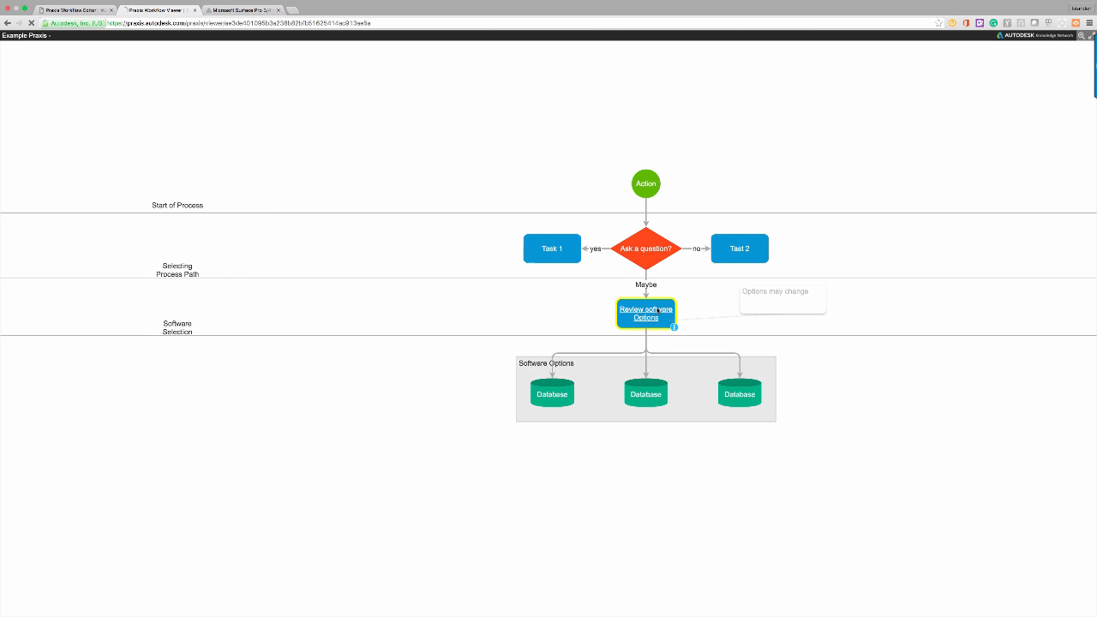
click(656, 310)
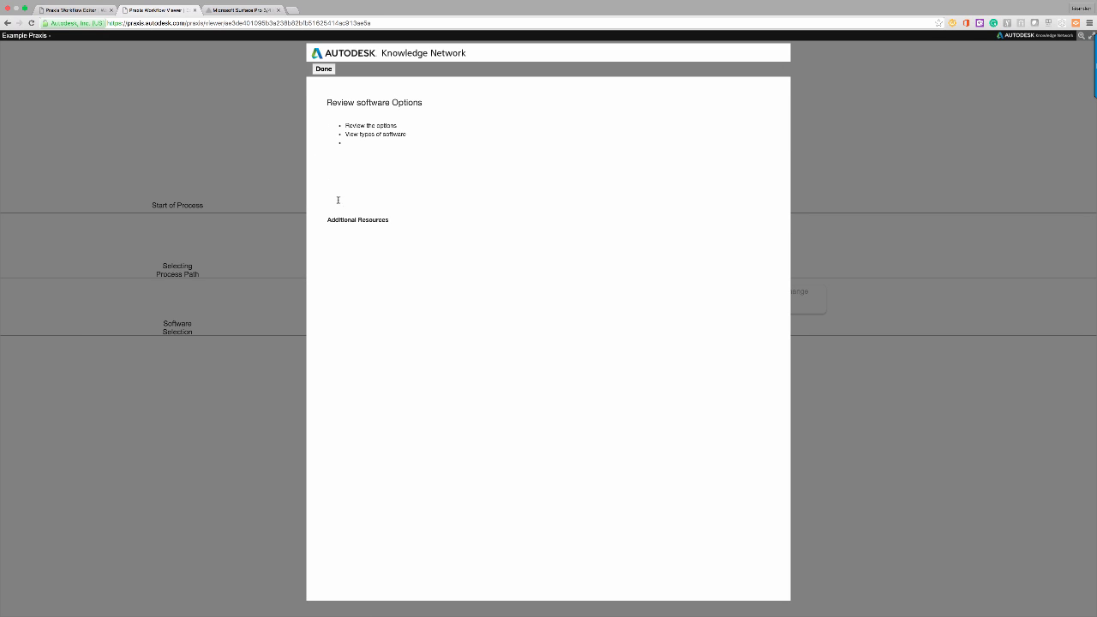
click(332, 72)
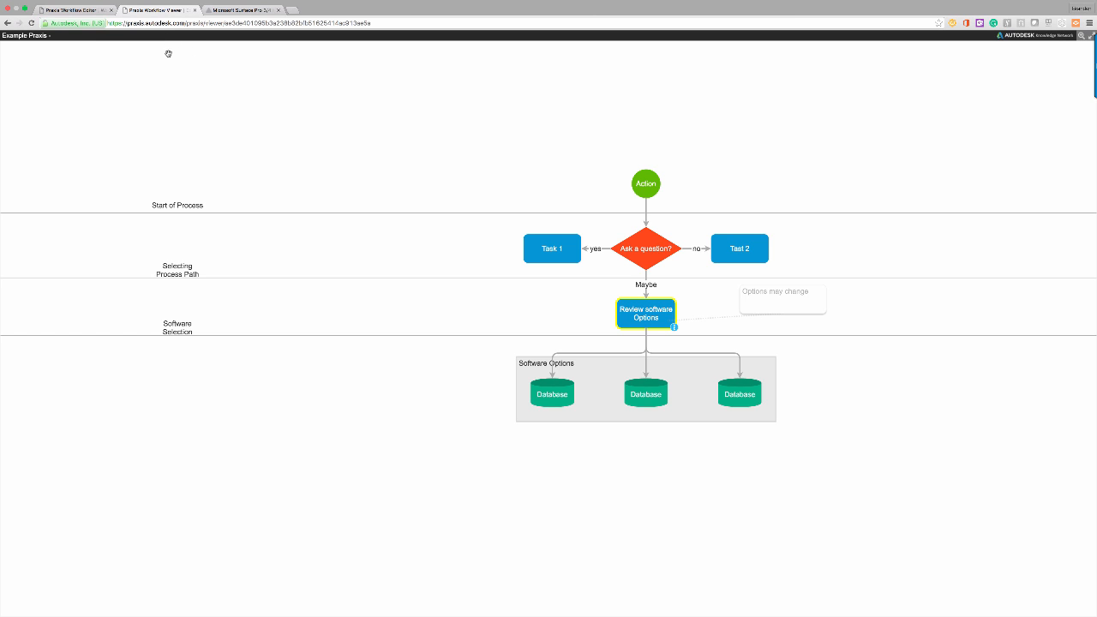
mouse_move(907, 2)
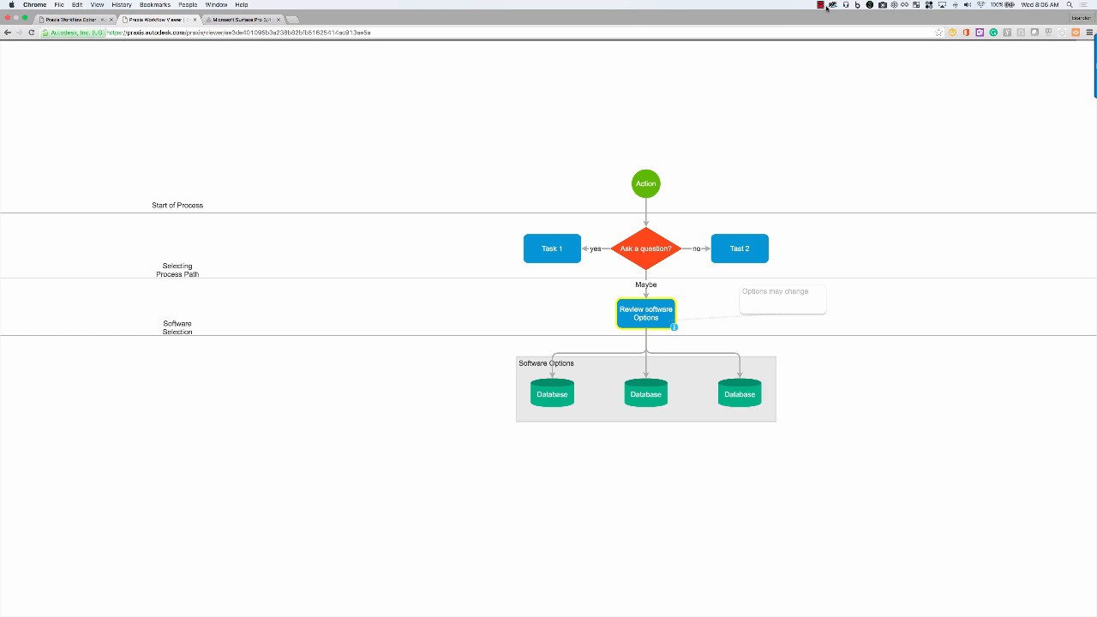